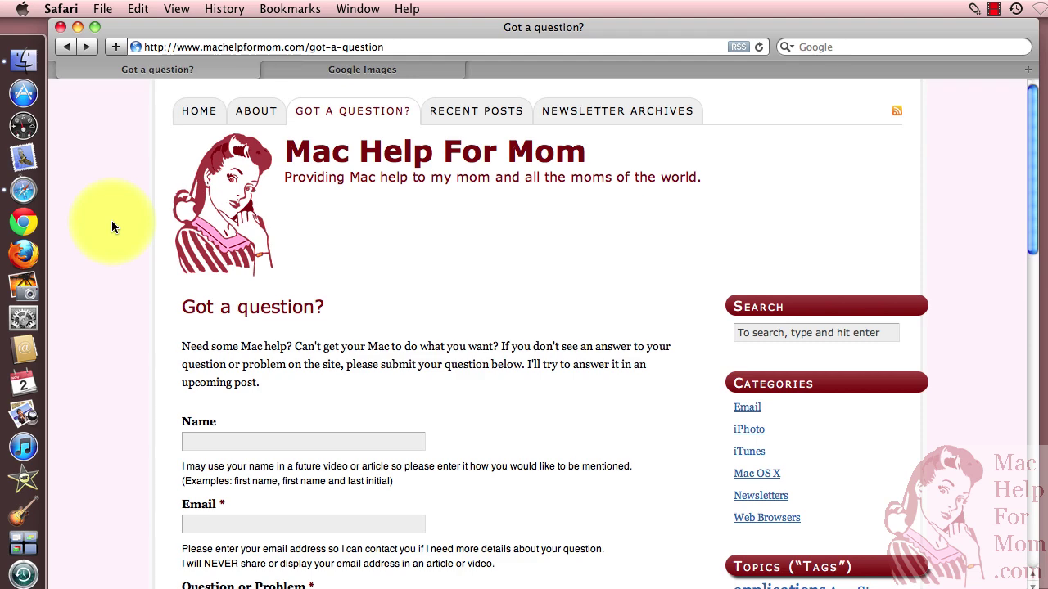
Enter the asker's first name in the Name field and their e-mail address in the Email field
{"action": "scroll", "coordinate": [111, 220], "scroll_direction": "down", "scroll_amount": 3}
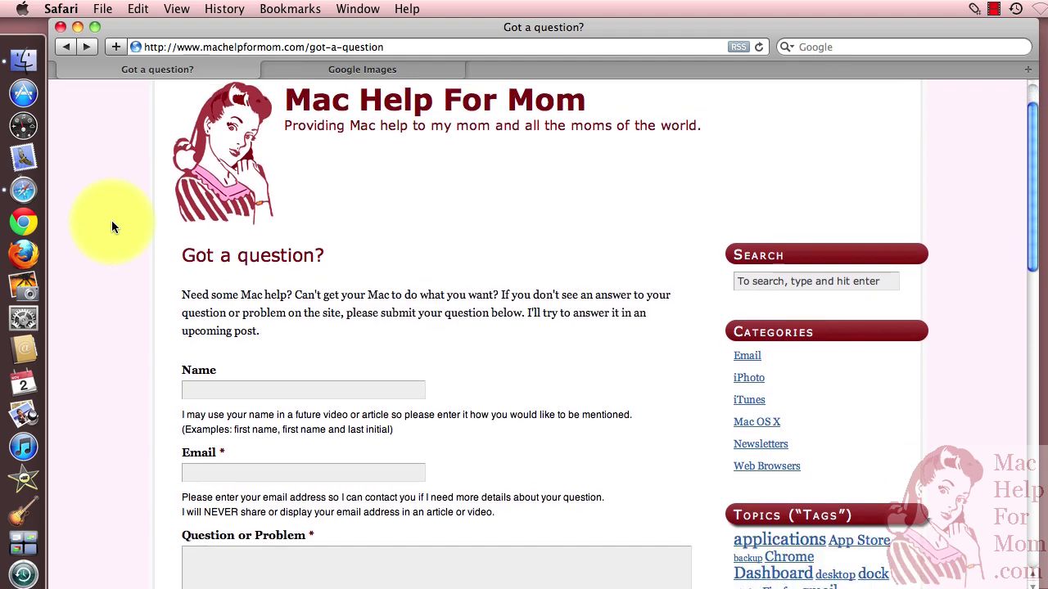
{"action": "scroll", "coordinate": [112, 220], "scroll_direction": "down", "scroll_amount": 1}
{"action": "scroll", "coordinate": [112, 220], "scroll_direction": "down", "scroll_amount": 4}
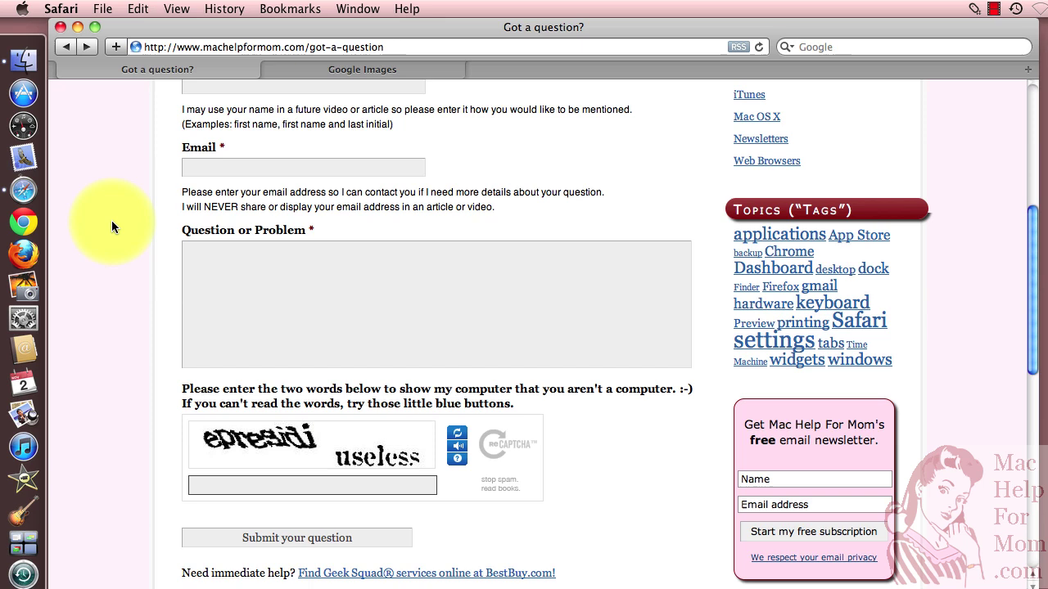
{"action": "scroll", "coordinate": [111, 220], "scroll_direction": "up", "scroll_amount": 1}
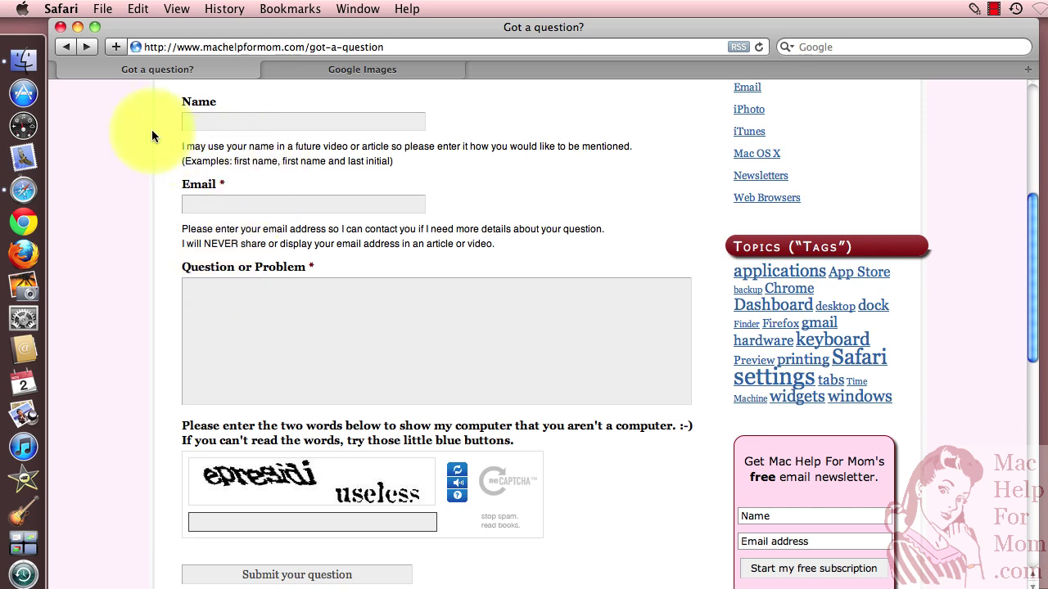
{"action": "left_click", "coordinate": [223, 125]}
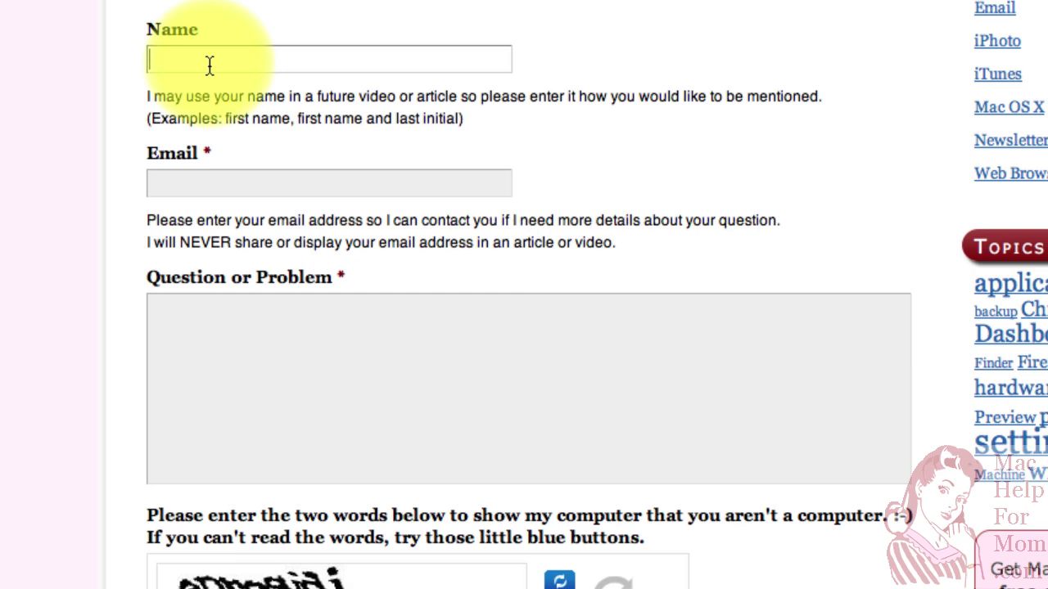
{"action": "type", "text": "Steve"}
{"action": "key", "text": "Tab"}
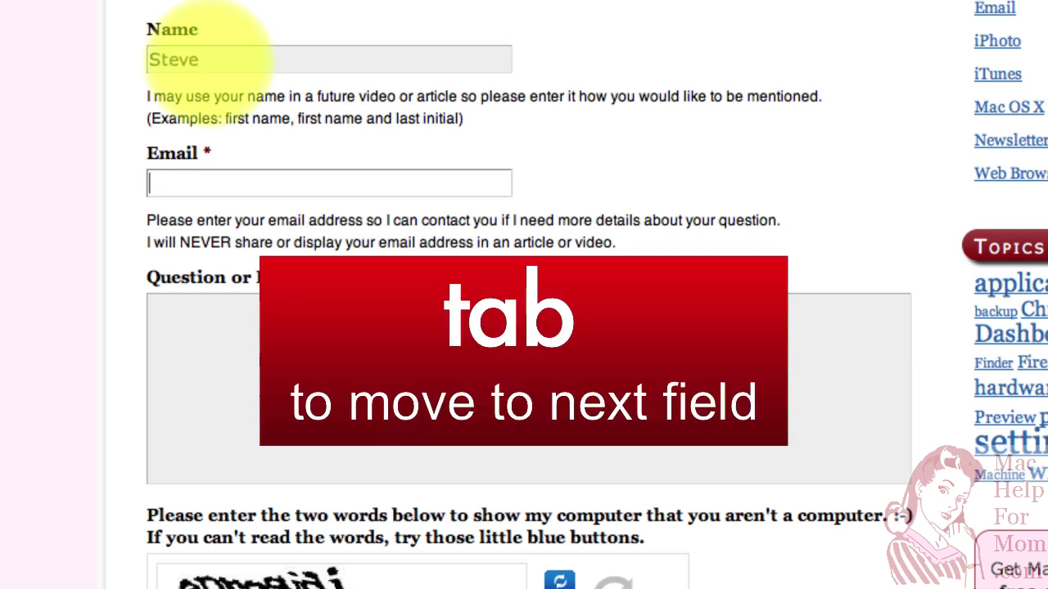
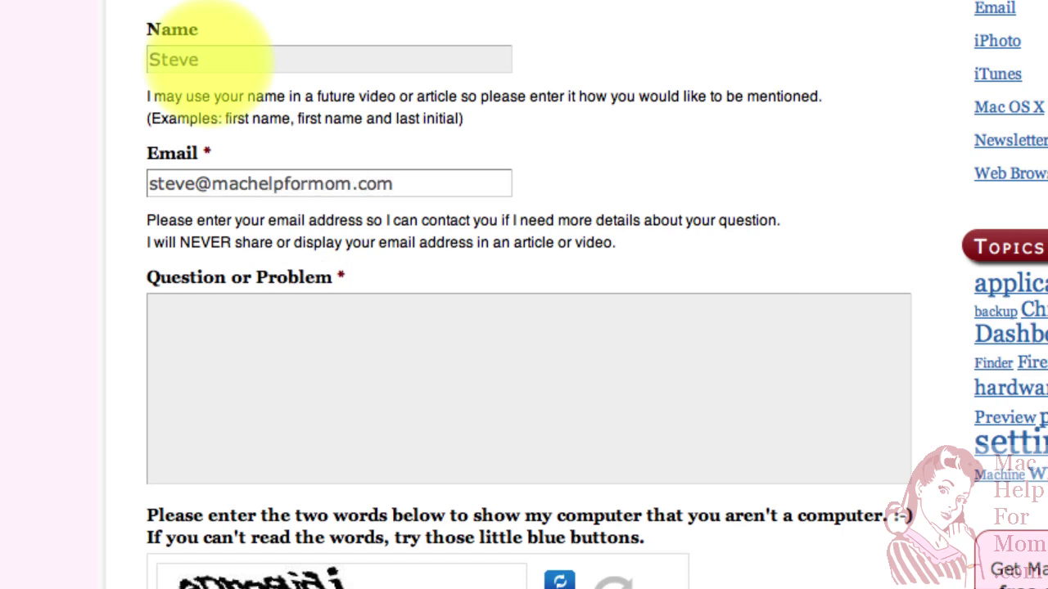
Tab forward and Shift+Tab back between the form fields, ending in the question box
{"action": "key", "text": "Tab"}
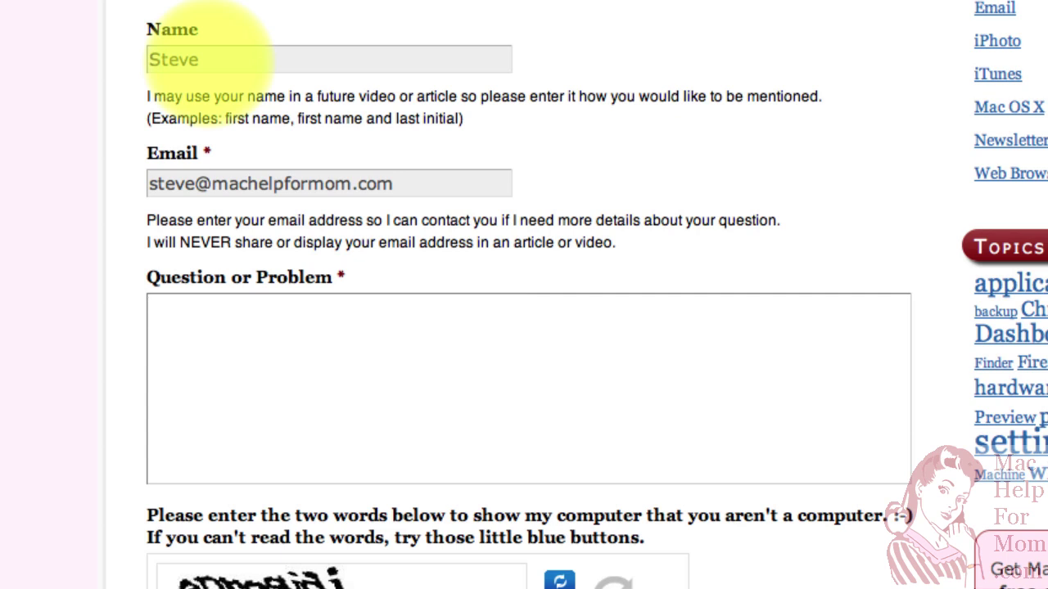
{"action": "key", "text": "shift+Tab"}
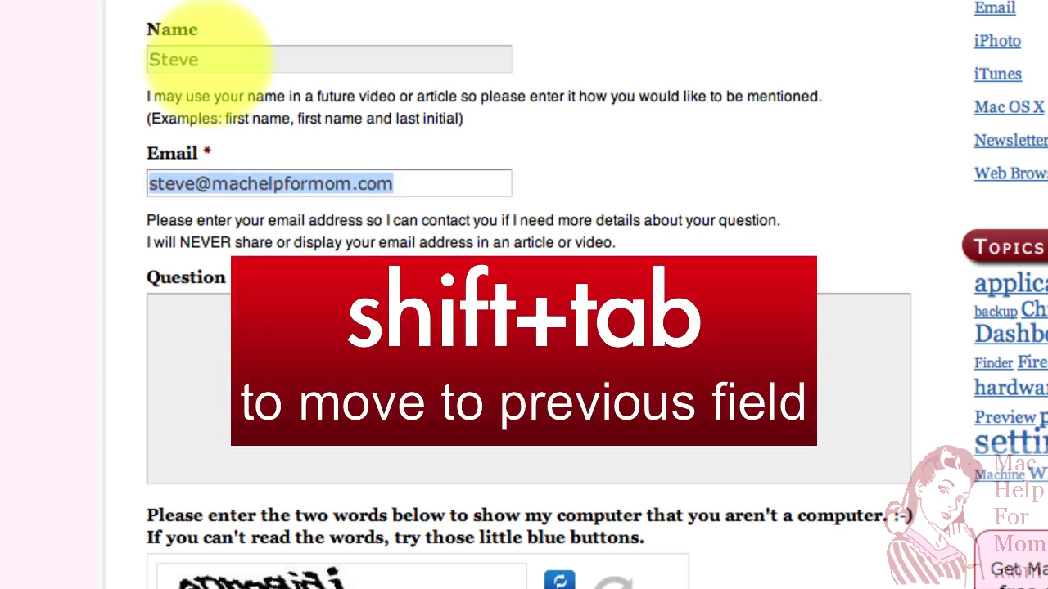
{"action": "key", "text": "shift+Tab"}
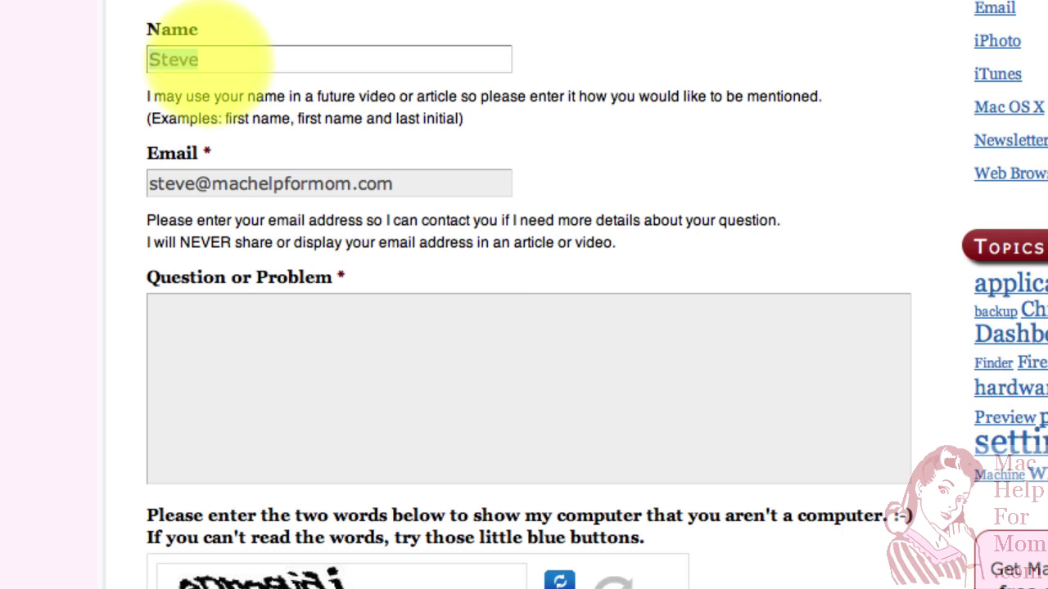
{"action": "key", "text": "Tab"}
{"action": "key", "text": "Tab"}
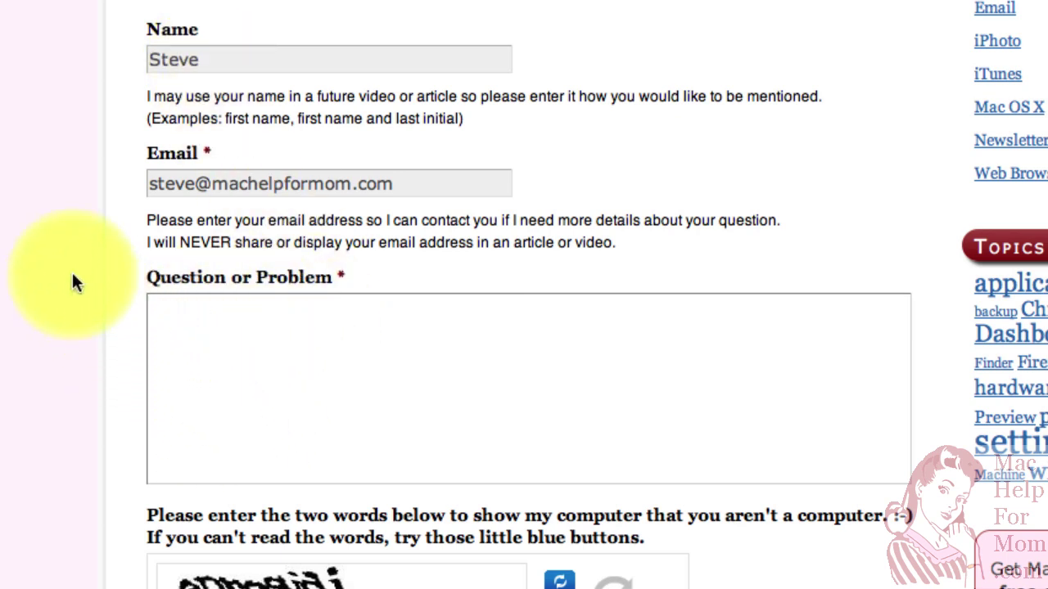
Write 'type some stuff' and a second paragraph 'new paragraph' in the question box
{"action": "type", "text": "type some stuff"}
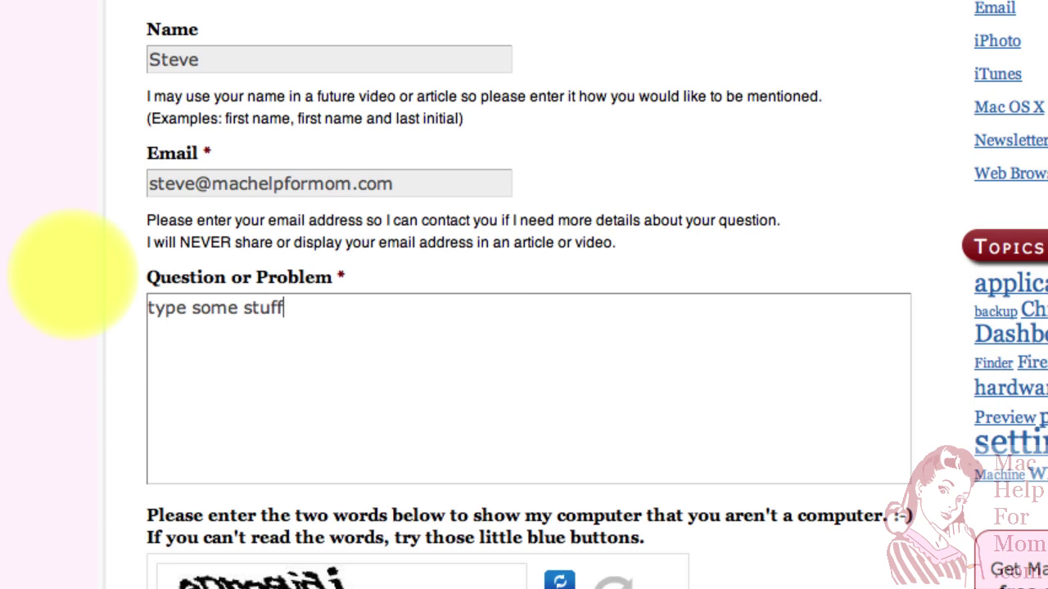
{"action": "key", "text": "Return"}
{"action": "key", "text": "Return"}
{"action": "type", "text": "new paragraph"}
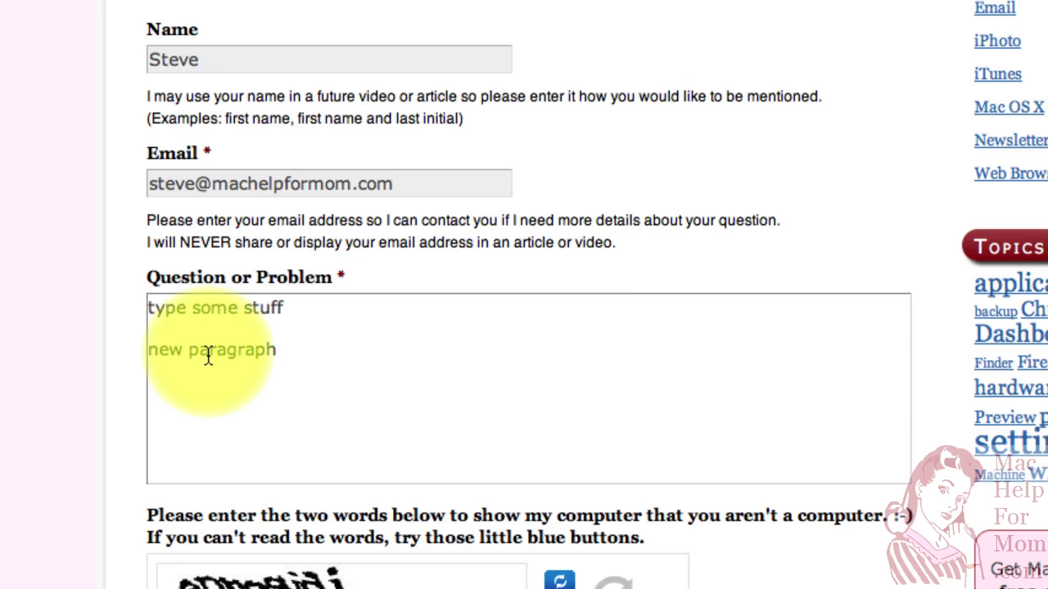
{"action": "scroll", "coordinate": [246, 508], "scroll_direction": "down", "scroll_amount": 5}
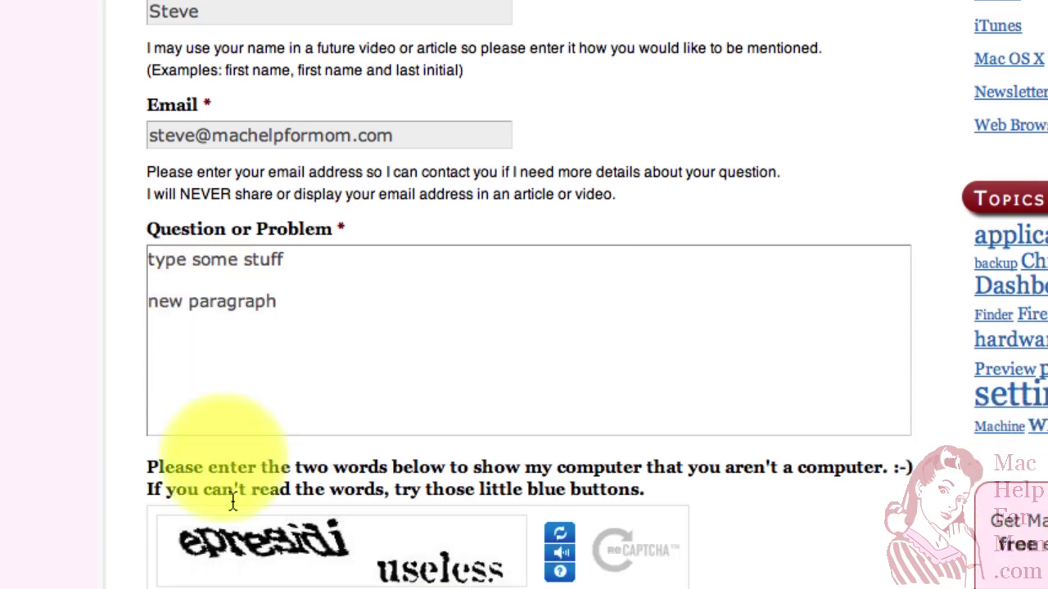
Enter the two CAPTCHA verification words in the answer box
{"action": "left_click", "coordinate": [237, 489]}
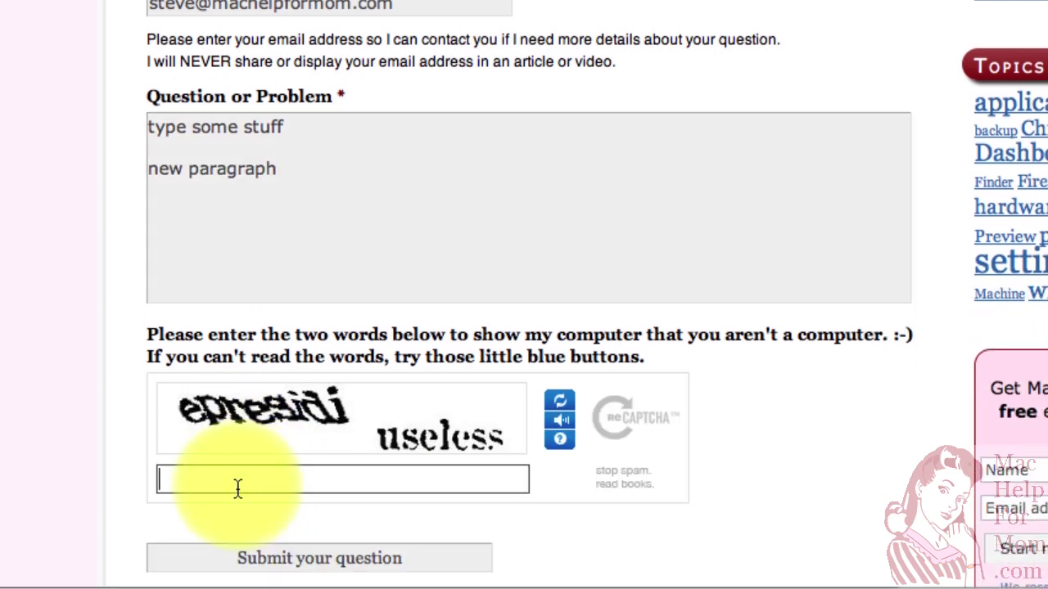
{"action": "type", "text": "epres"}
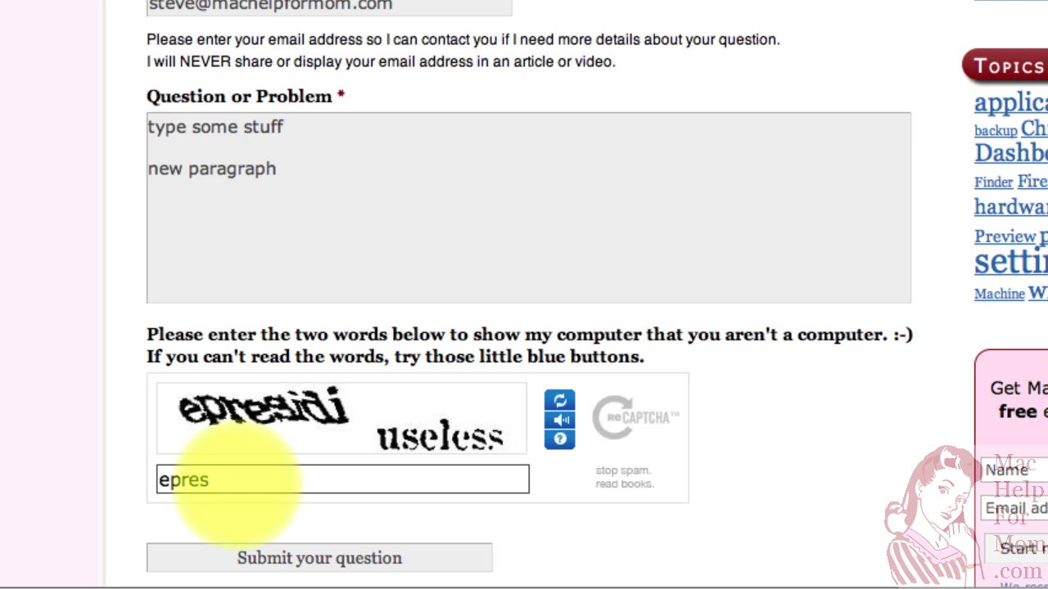
{"action": "type", "text": "idi useless"}
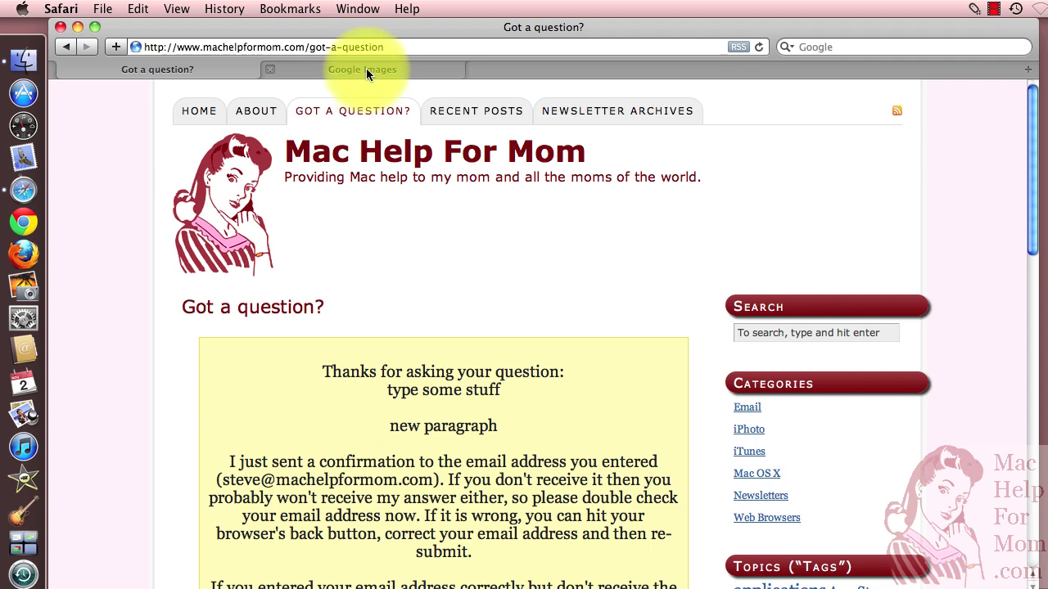
Go to Google Images and open its Advanced Image Search form
{"action": "left_click", "coordinate": [366, 70]}
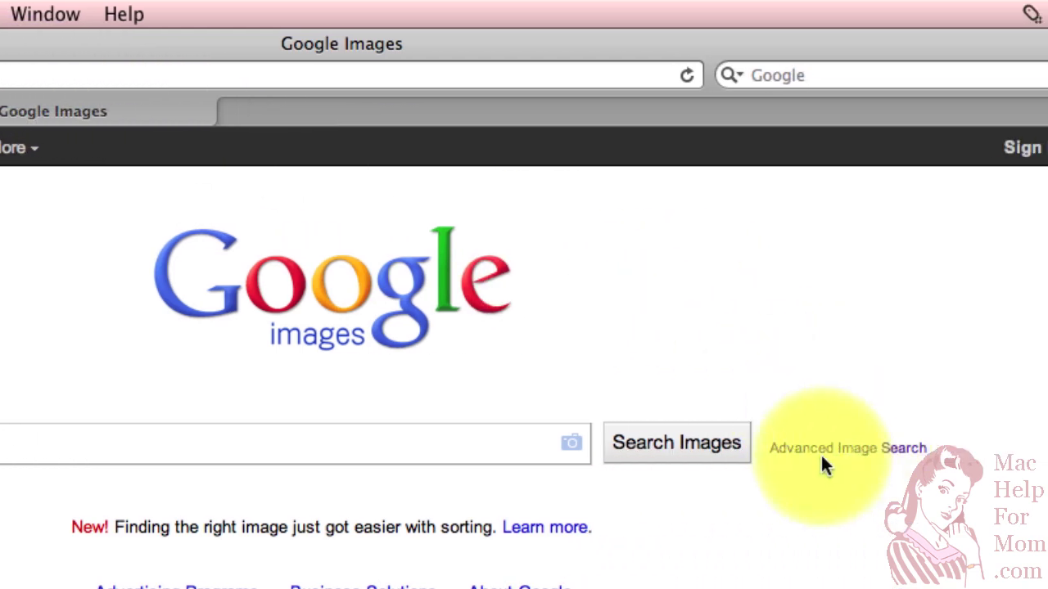
{"action": "left_click", "coordinate": [867, 450]}
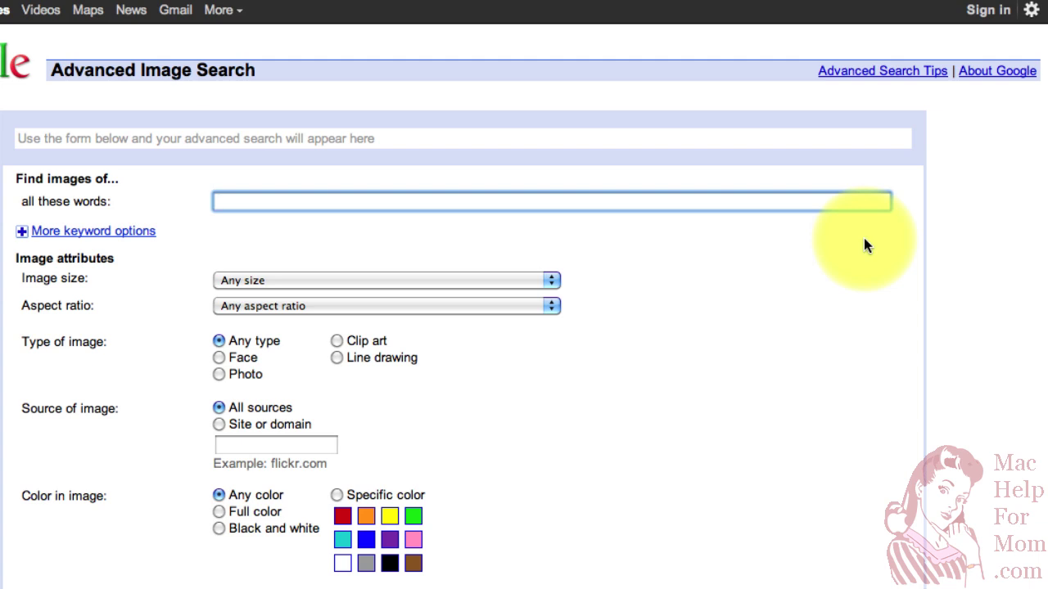
{"action": "scroll", "coordinate": [932, 236], "scroll_direction": "down", "scroll_amount": 5}
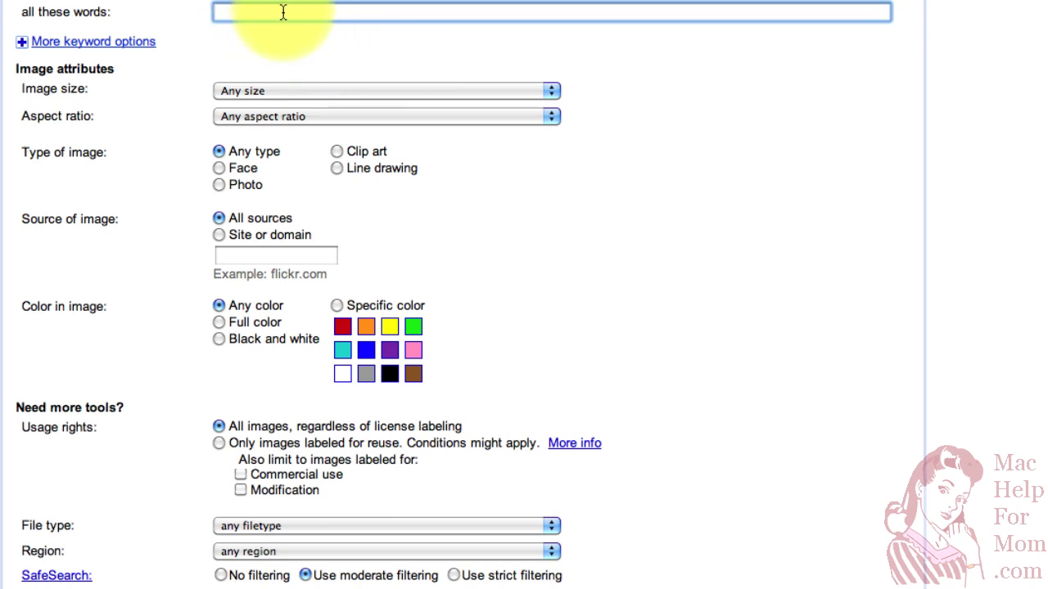
Enter 'pumpkin' as the 'all these words' keyword
{"action": "type", "text": "pumpkin"}
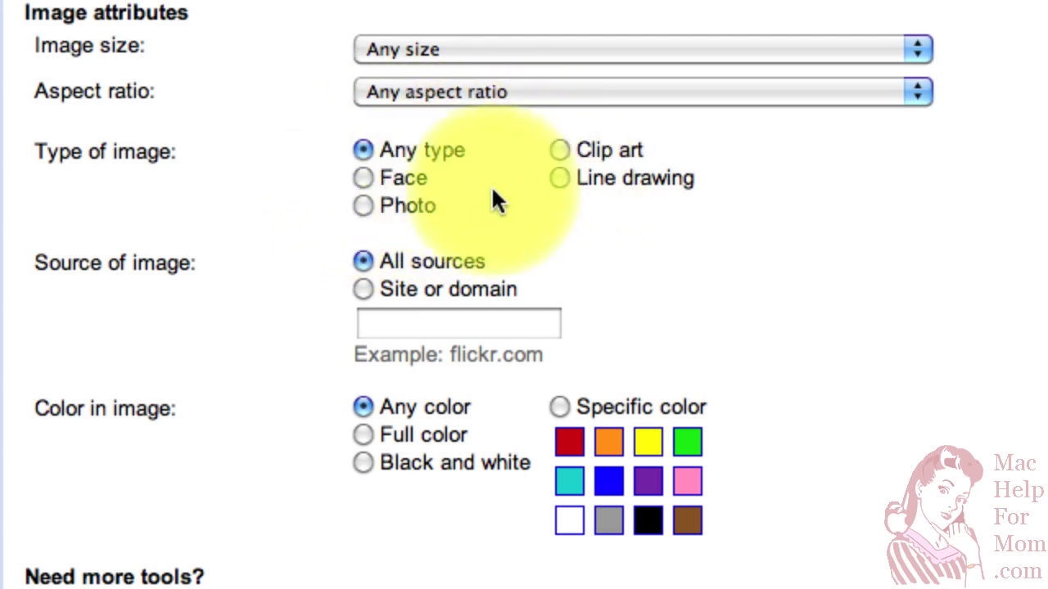
{"action": "scroll", "coordinate": [621, 168], "scroll_direction": "down", "scroll_amount": 5}
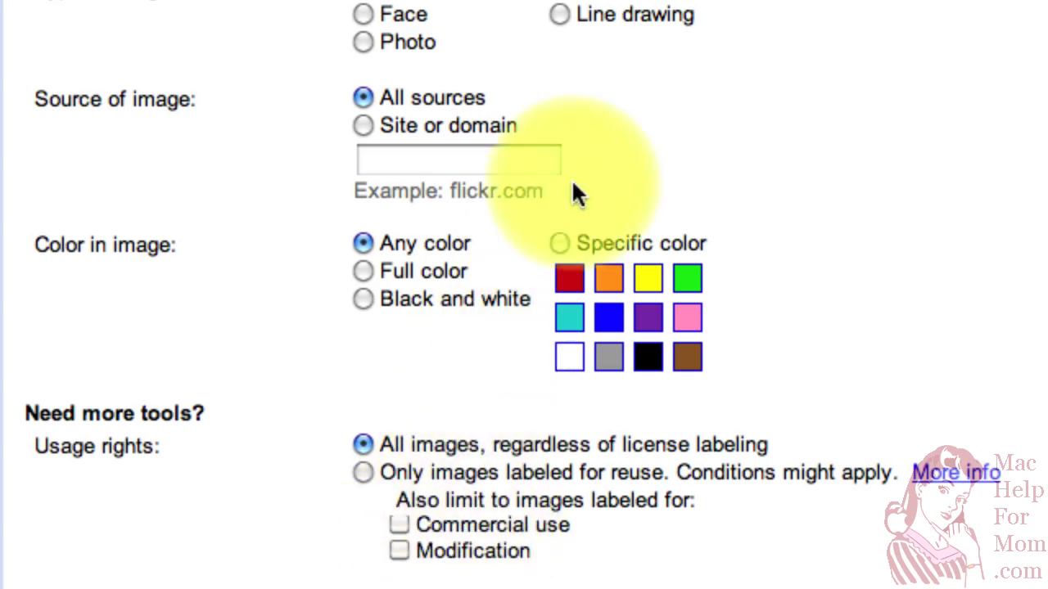
{"action": "scroll", "coordinate": [574, 190], "scroll_direction": "up", "scroll_amount": 5}
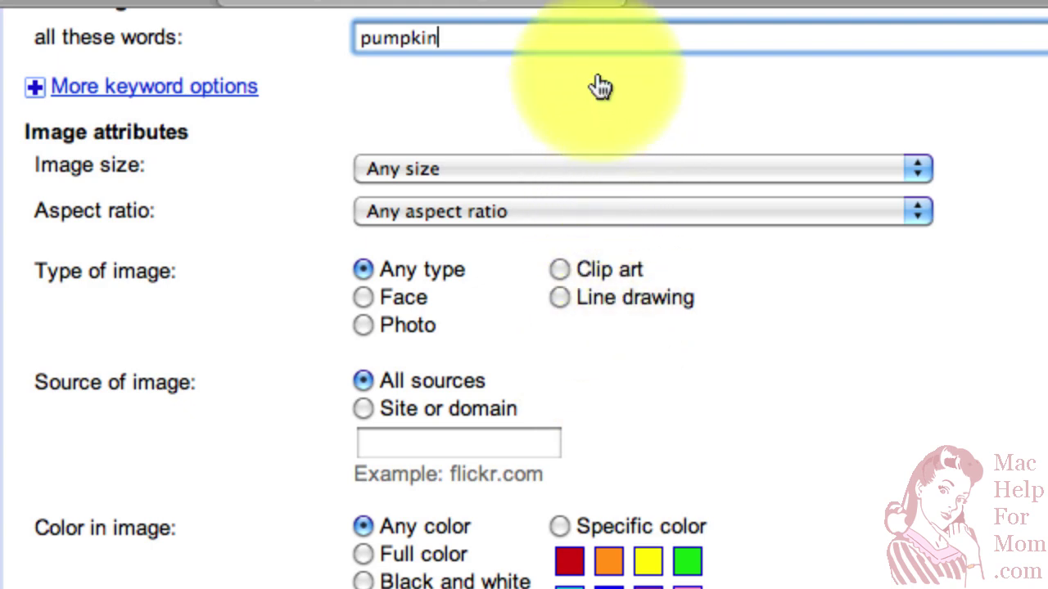
Choose Large in the Image size popup using the arrow keys
{"action": "key", "text": "Tab"}
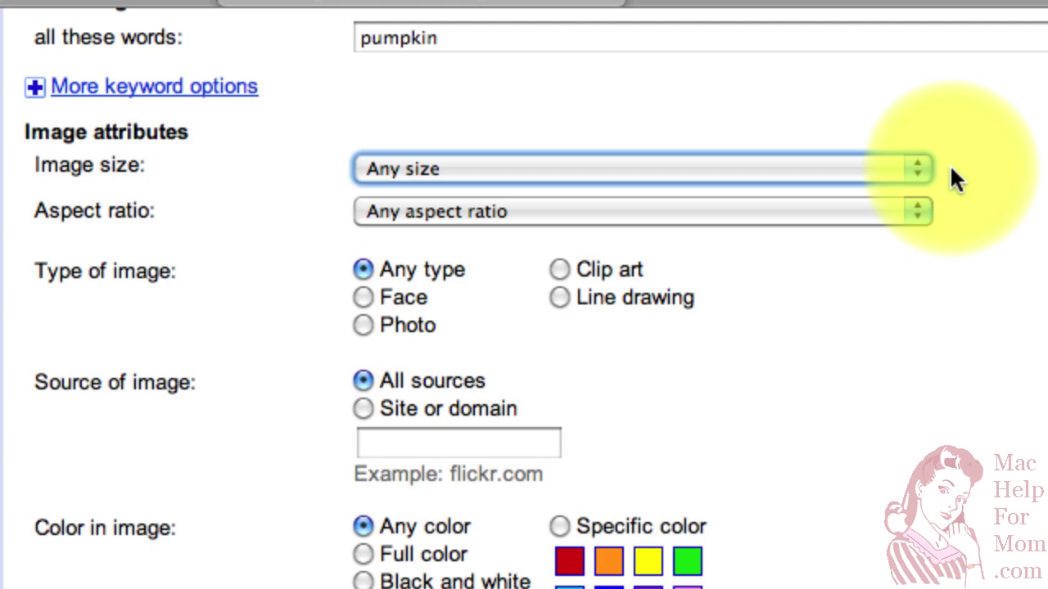
{"action": "left_click", "coordinate": [918, 169]}
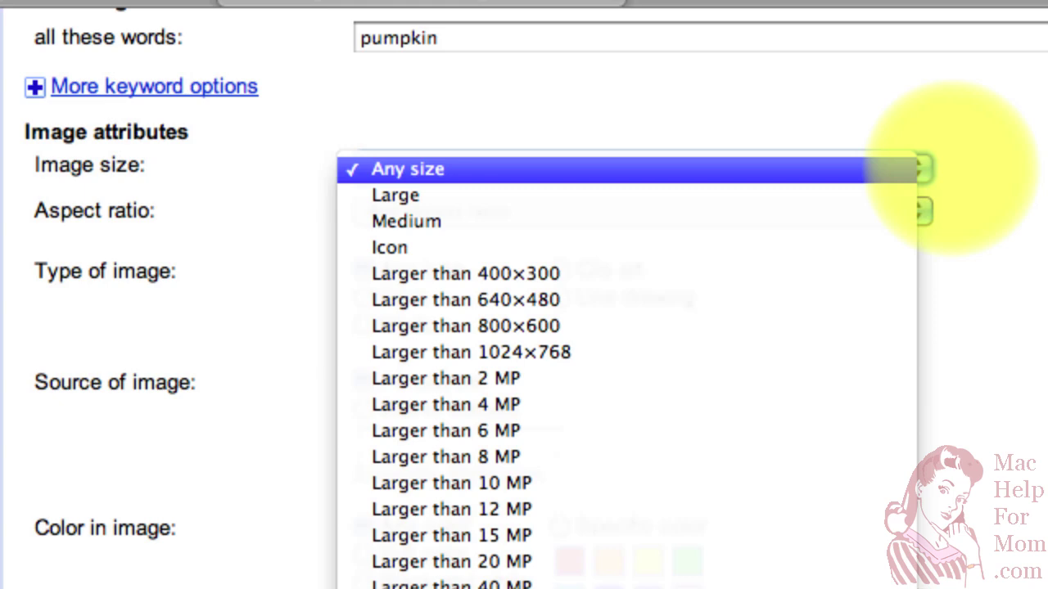
{"action": "left_click", "coordinate": [958, 174]}
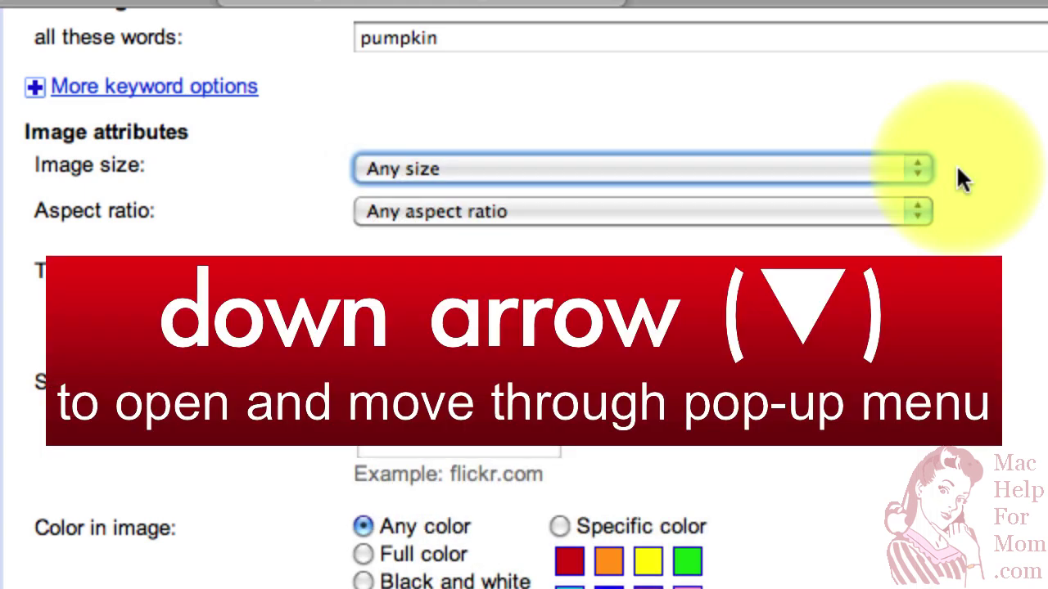
{"action": "key", "text": "Down"}
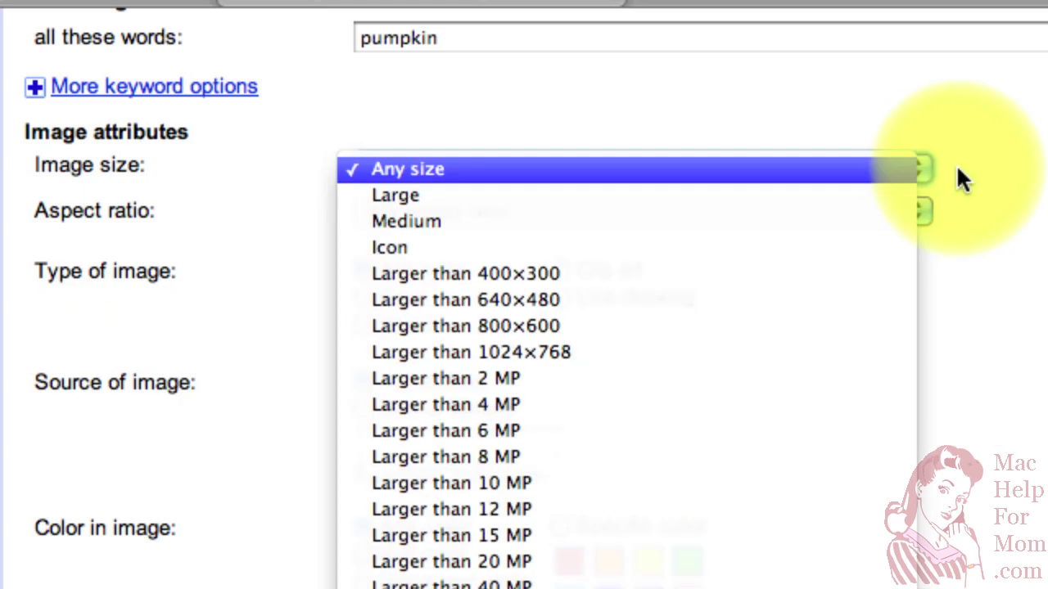
{"action": "key", "text": "Down"}
{"action": "key", "text": "Down"}
{"action": "key", "text": "Down"}
{"action": "key", "text": "Down"}
{"action": "key", "text": "Down"}
{"action": "key", "text": "Down"}
{"action": "key", "text": "Down"}
{"action": "key", "text": "Down"}
{"action": "key", "text": "Down"}
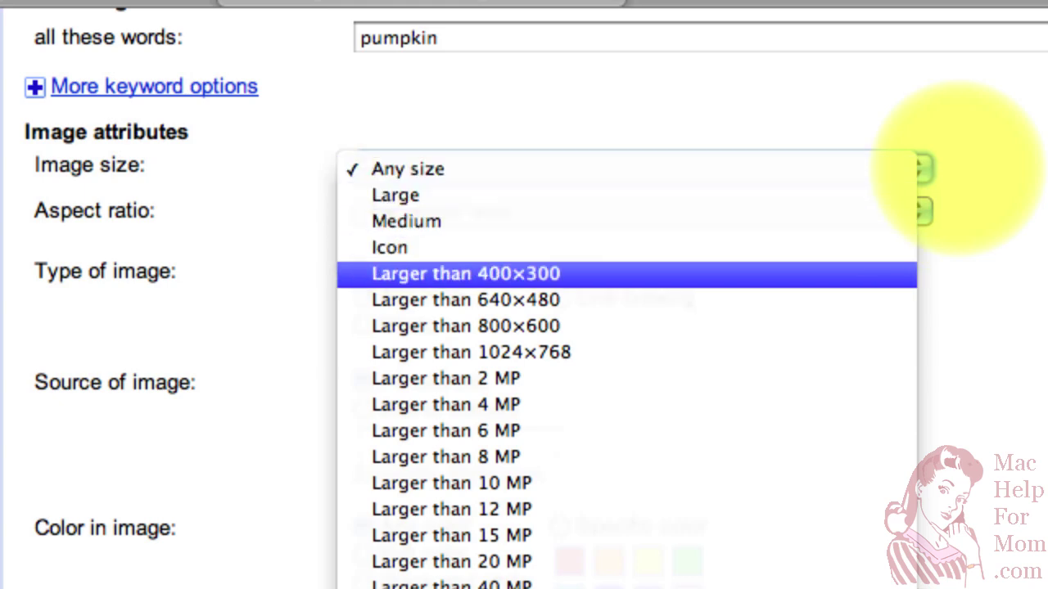
{"action": "key", "text": "Up"}
{"action": "key", "text": "Up"}
{"action": "key", "text": "Up"}
{"action": "key", "text": "Up"}
{"action": "key", "text": "Up"}
{"action": "key", "text": "Up"}
{"action": "key", "text": "Up"}
{"action": "key", "text": "Up"}
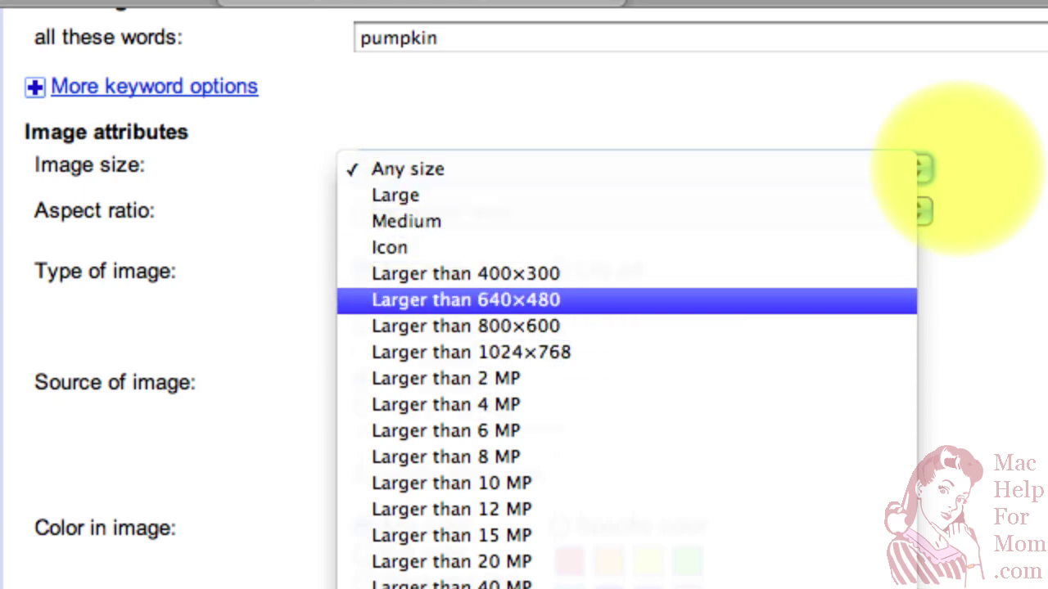
{"action": "key", "text": "Down"}
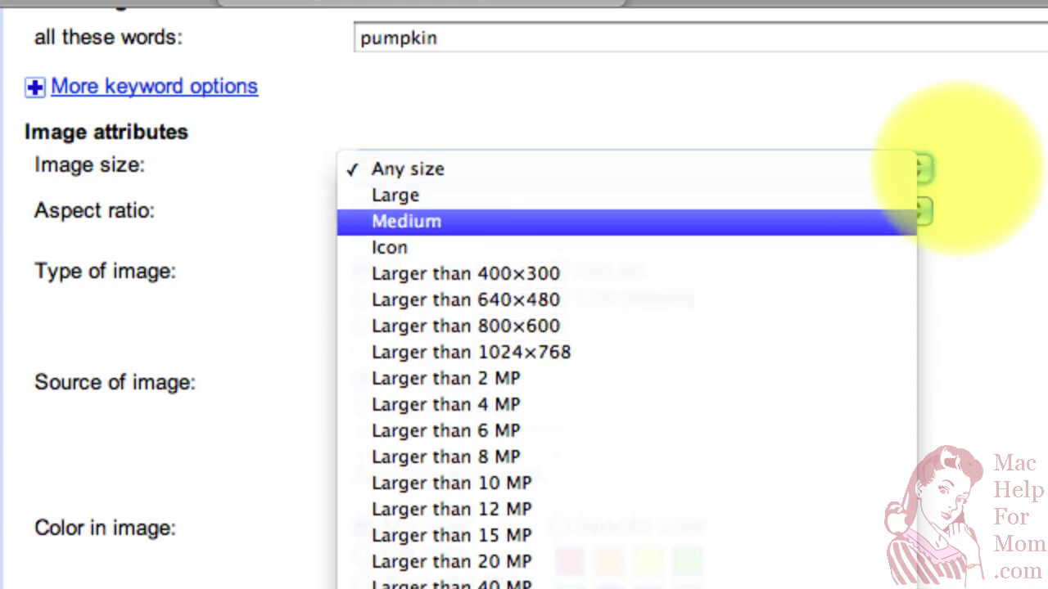
{"action": "key", "text": "Up"}
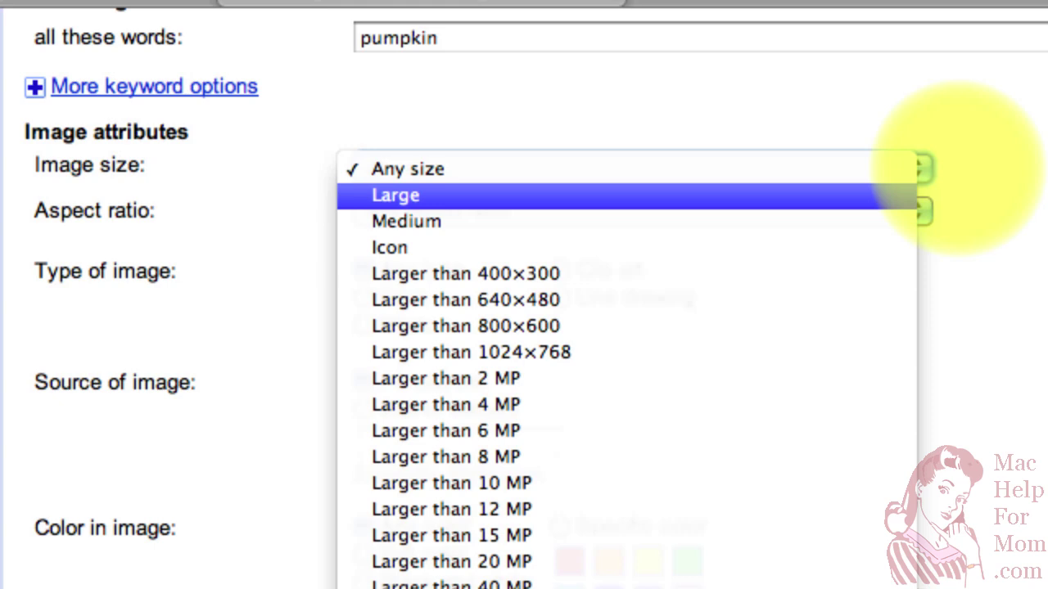
{"action": "key", "text": "Return"}
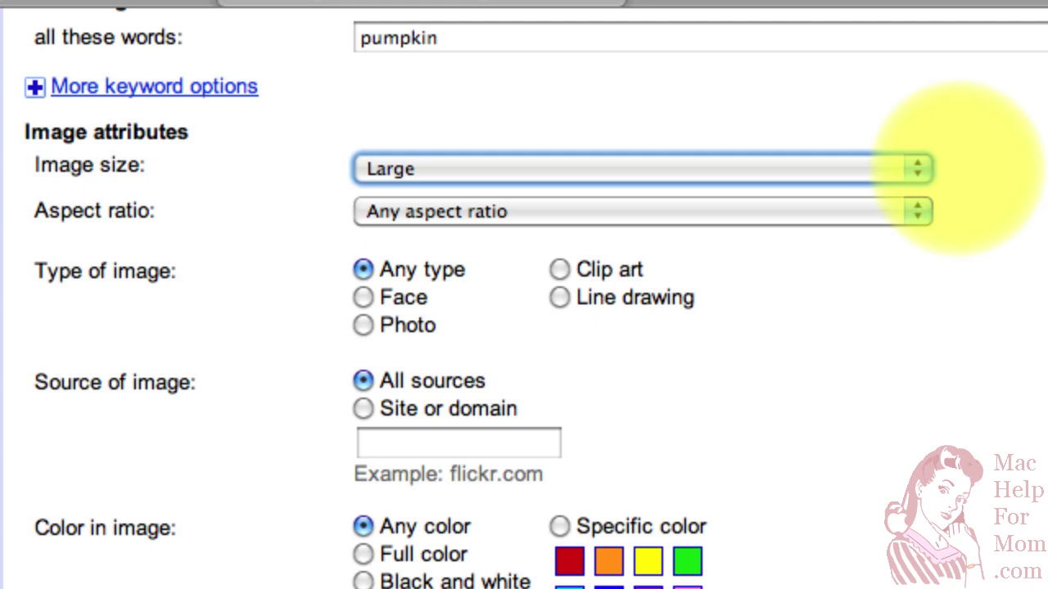
Tab past Aspect ratio to the site or domain box
{"action": "key", "text": "Tab"}
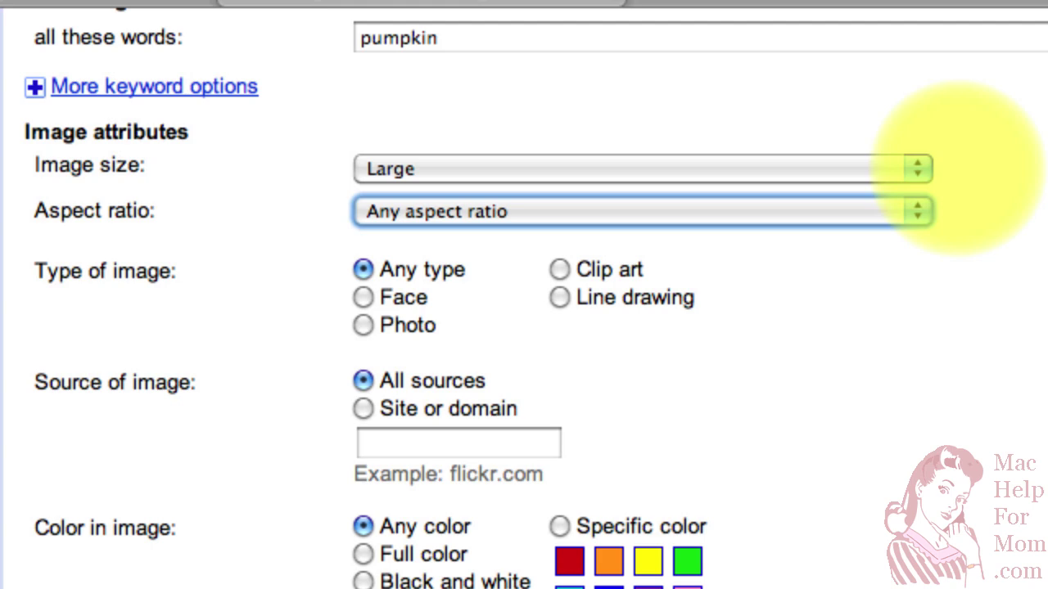
{"action": "key", "text": "Tab"}
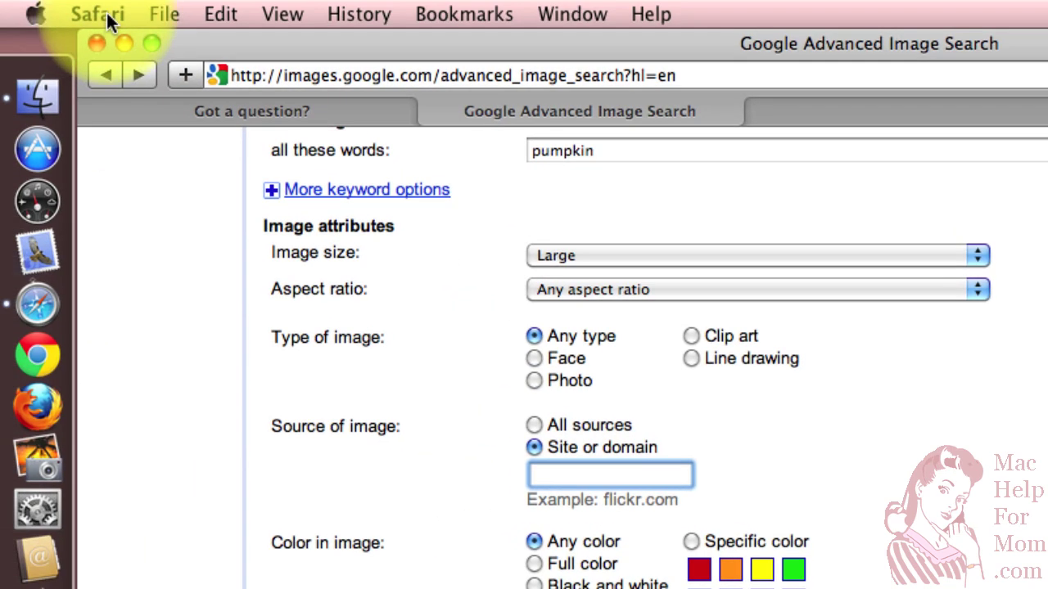
Open Safari Preferences and show the Advanced pane
{"action": "left_click", "coordinate": [107, 13]}
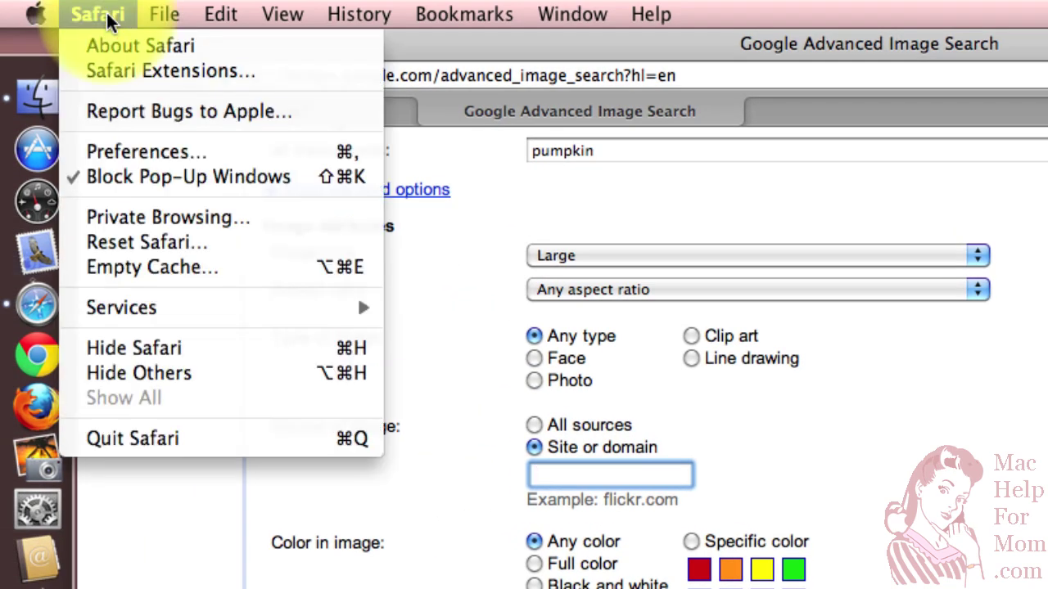
{"action": "left_click", "coordinate": [122, 152]}
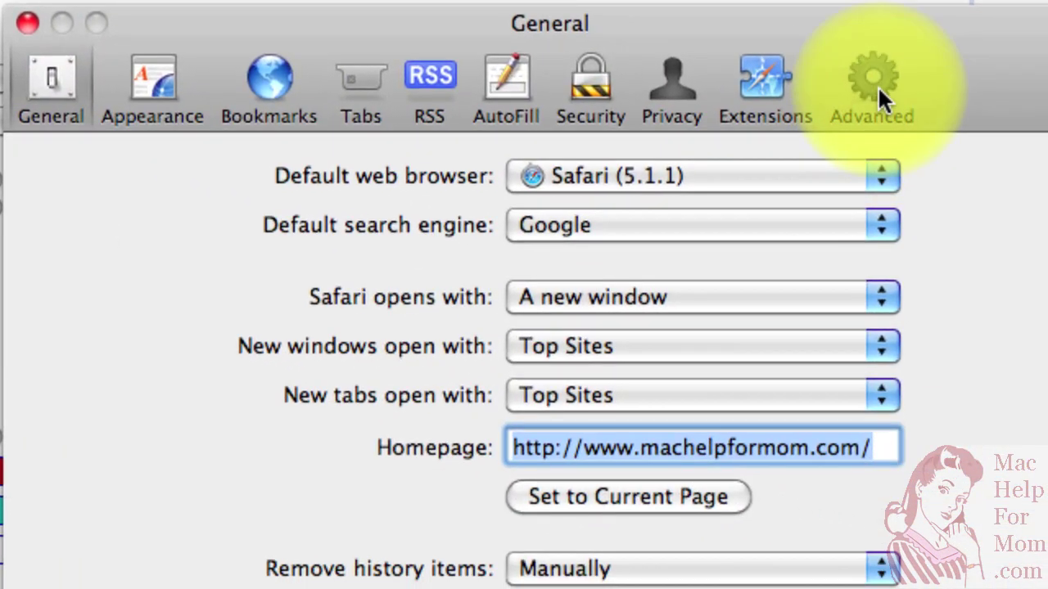
{"action": "left_click", "coordinate": [877, 85]}
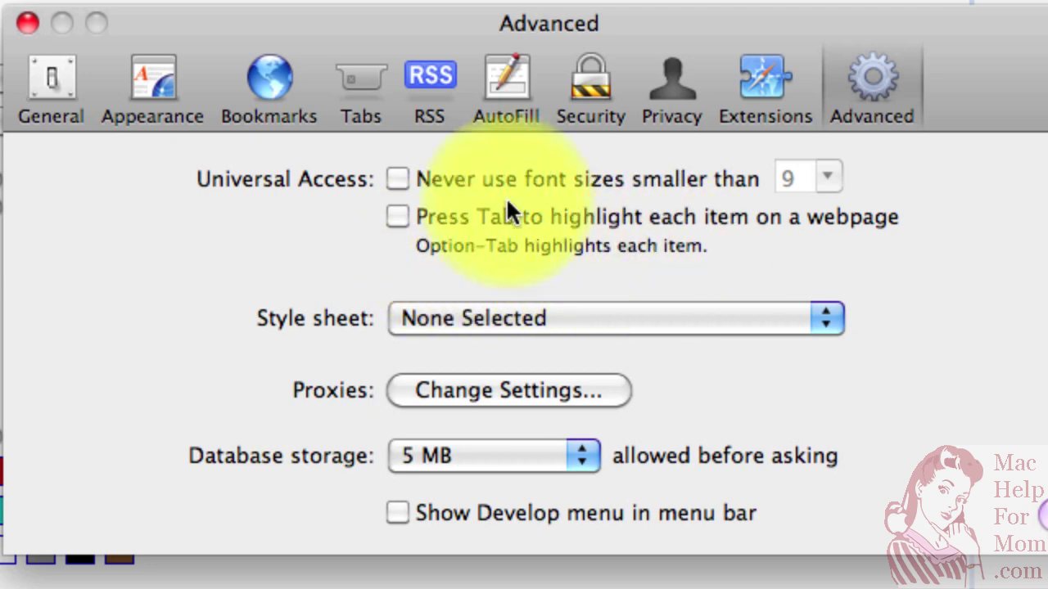
{"action": "left_click", "coordinate": [28, 25]}
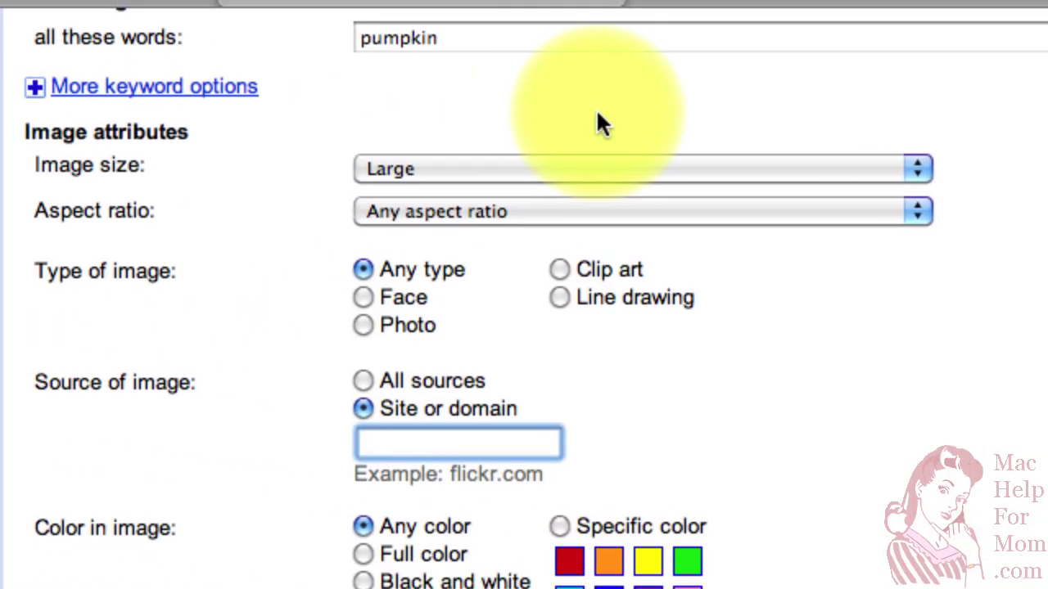
{"action": "key", "text": "Tab"}
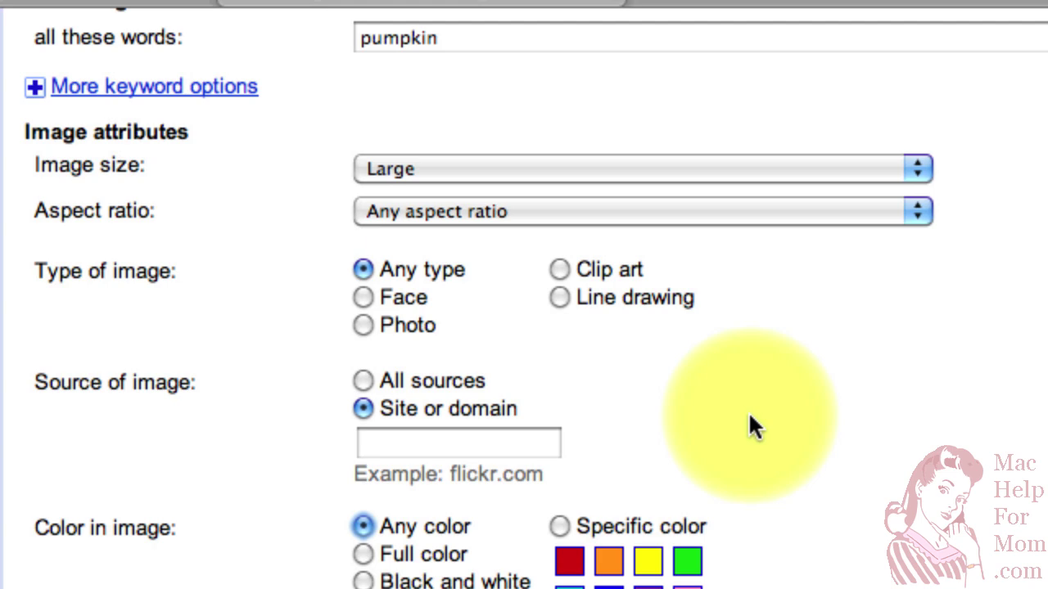
{"action": "key", "text": "shift+Tab"}
{"action": "key", "text": "shift+Tab"}
{"action": "key", "text": "shift+Tab"}
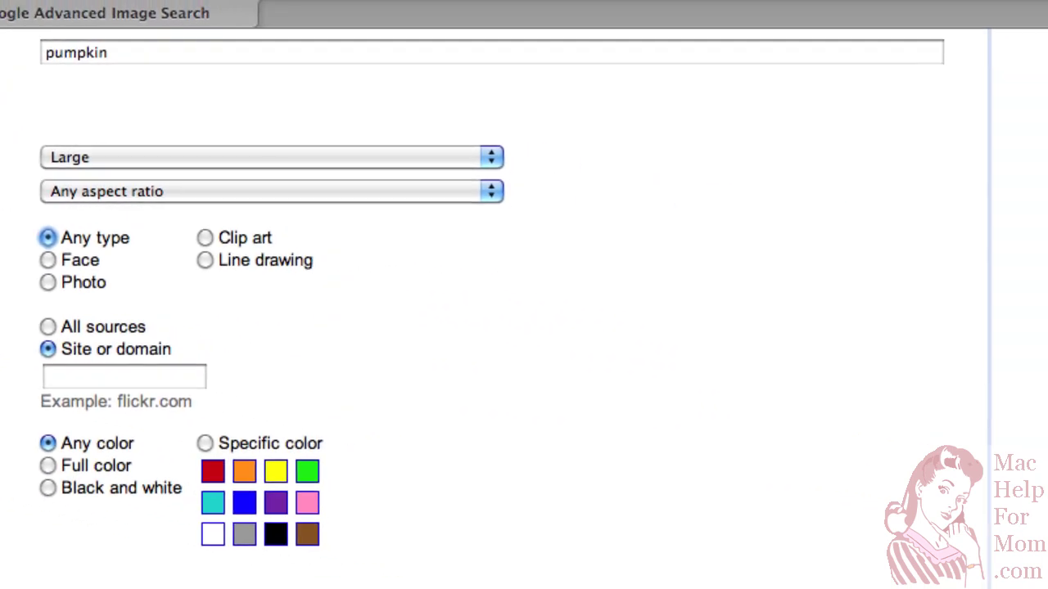
Reopen Preferences and enable 'Press Tab to highlight each item on a webpage'
{"action": "key", "text": "super+comma"}
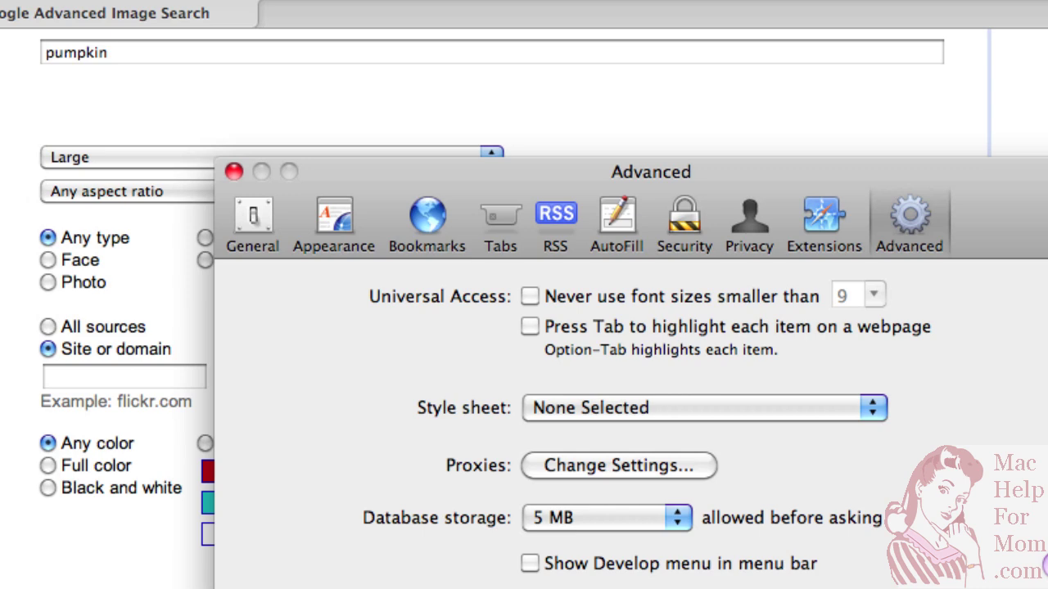
{"action": "left_click", "coordinate": [531, 325]}
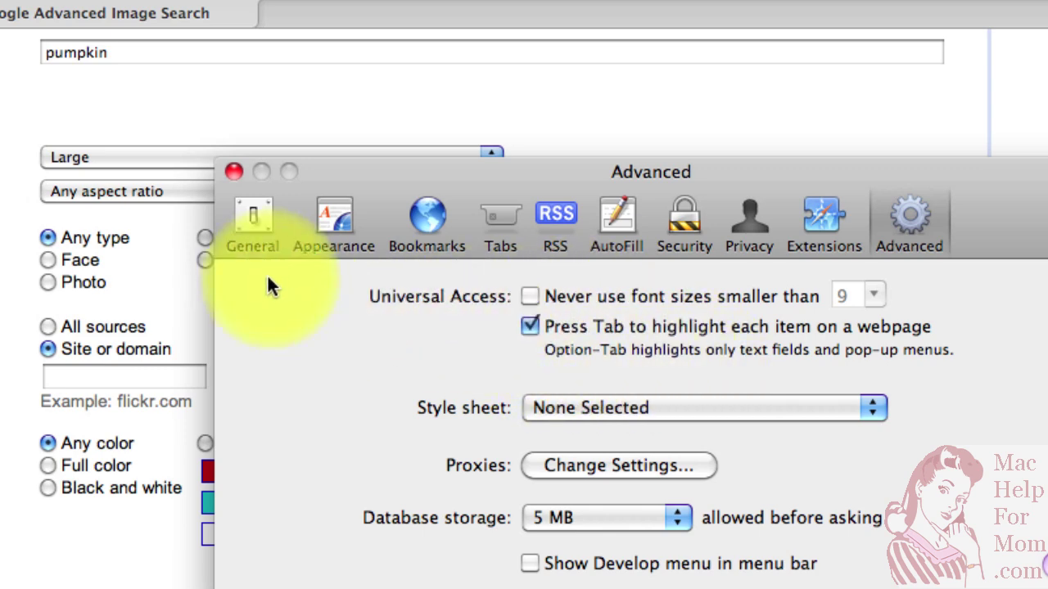
Back on the pumpkin search form, set Type of image to Photo, then tab toward usage rights
{"action": "left_click", "coordinate": [233, 173]}
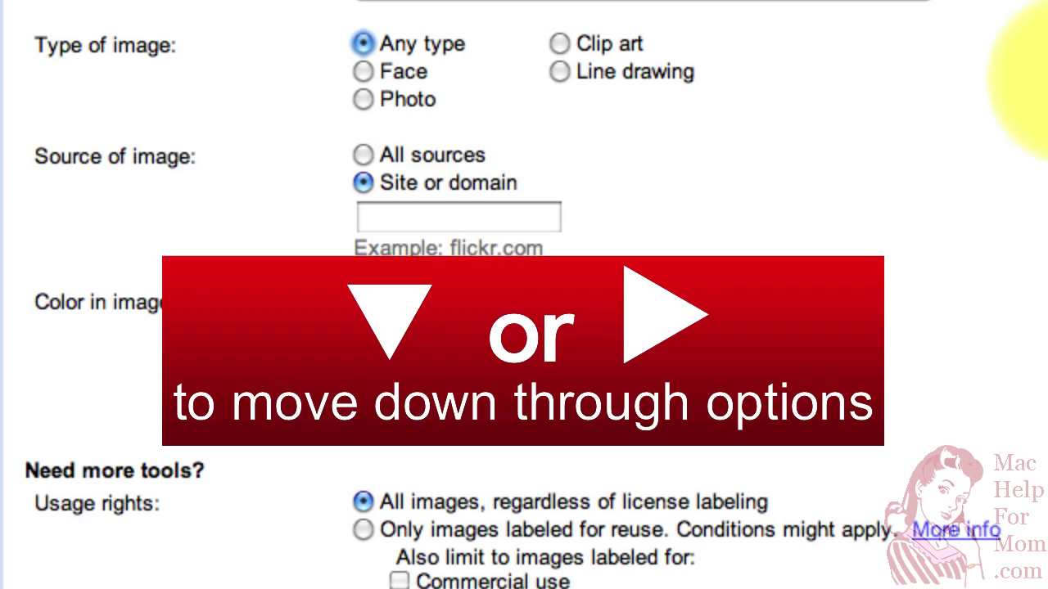
{"action": "key", "text": "Down"}
{"action": "key", "text": "Down"}
{"action": "key", "text": "Down"}
{"action": "key", "text": "Down"}
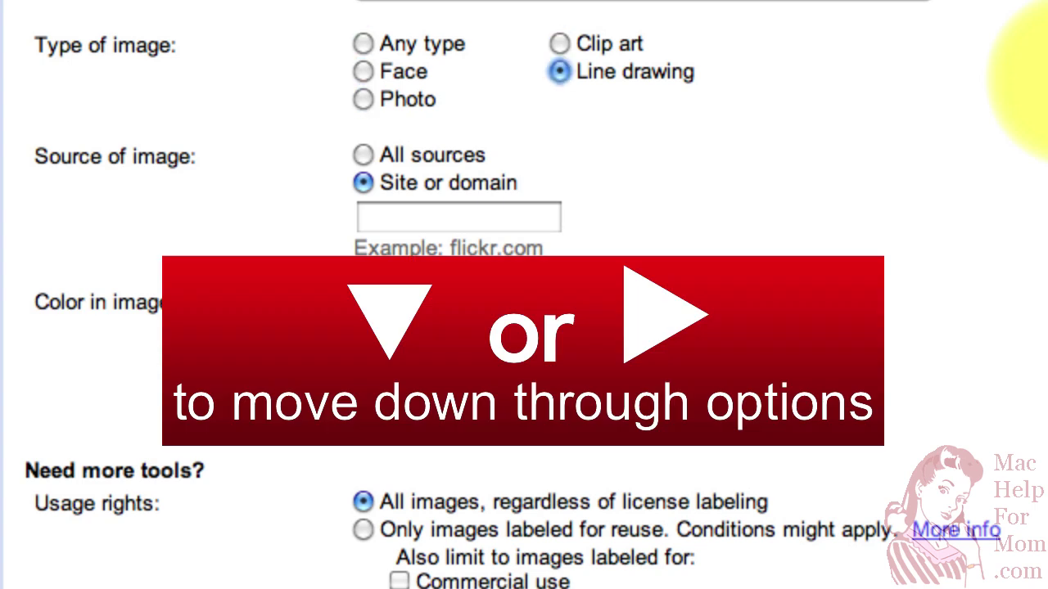
{"action": "key", "text": "Up"}
{"action": "key", "text": "Up"}
{"action": "key", "text": "Up"}
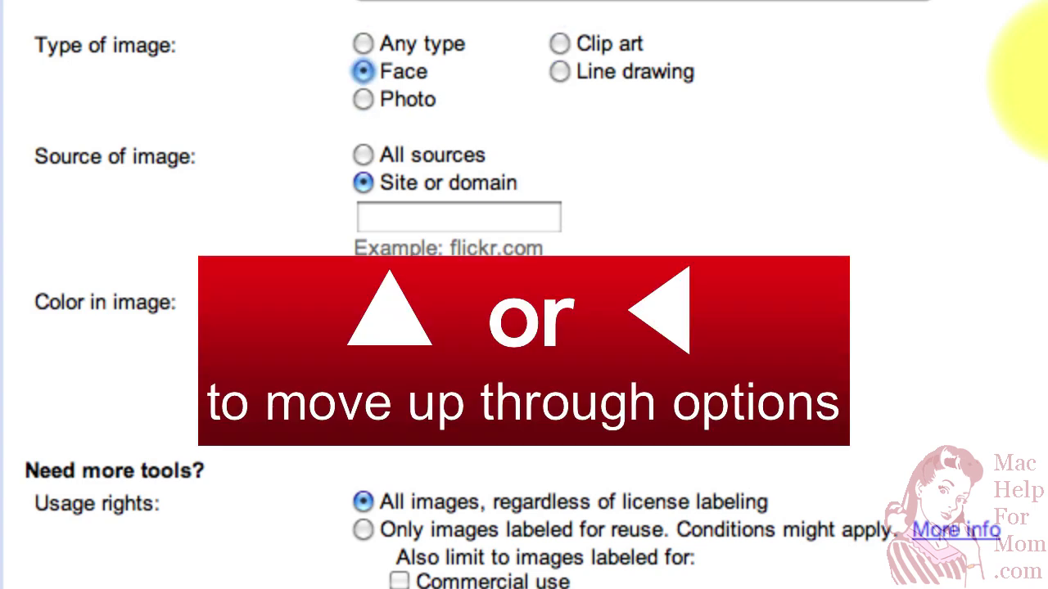
{"action": "key", "text": "Up"}
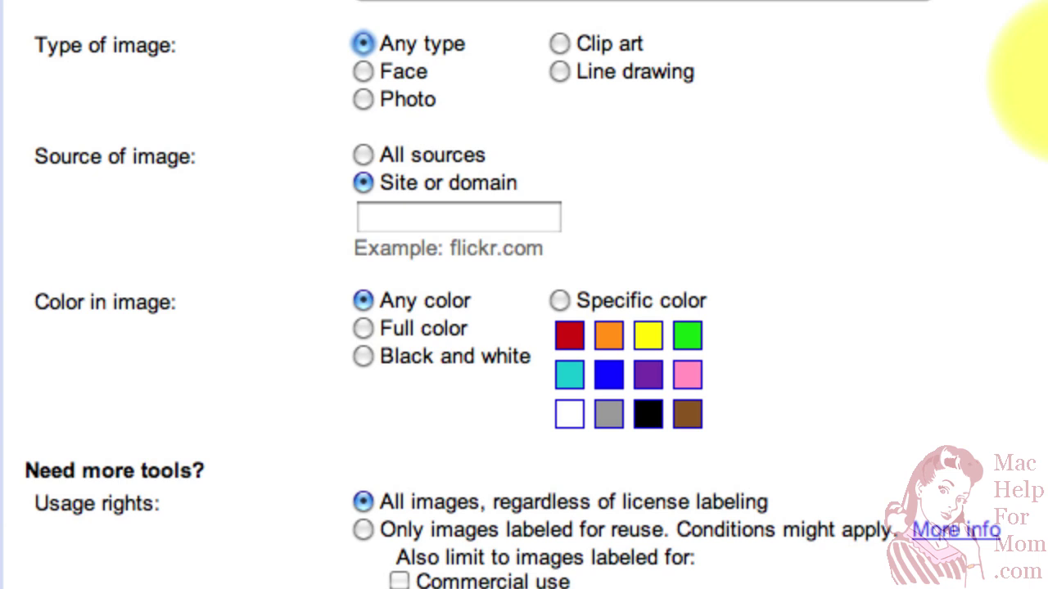
{"action": "key", "text": "Down"}
{"action": "key", "text": "Down"}
{"action": "key", "text": "Down"}
{"action": "key", "text": "Down"}
{"action": "key", "text": "Up"}
{"action": "key", "text": "Up"}
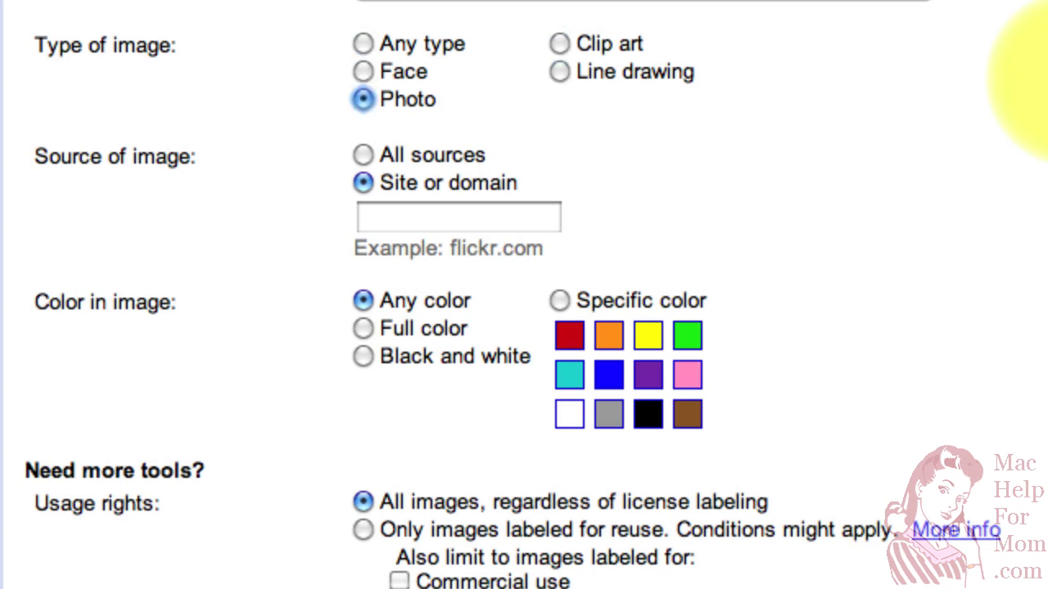
{"action": "key", "text": "Tab"}
{"action": "key", "text": "Tab"}
{"action": "key", "text": "Tab"}
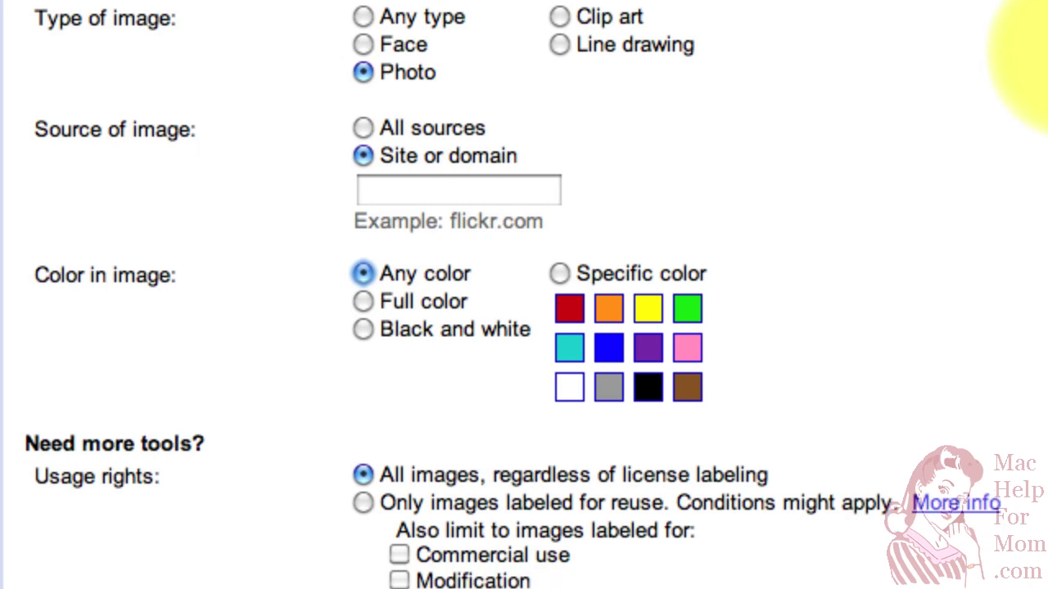
Set the pumpkin search's usage rights to labeled for reuse with modification, leaving Commercial use unticked
{"action": "scroll", "coordinate": [524, 295], "scroll_direction": "down", "scroll_amount": 5}
{"action": "key", "text": "Tab"}
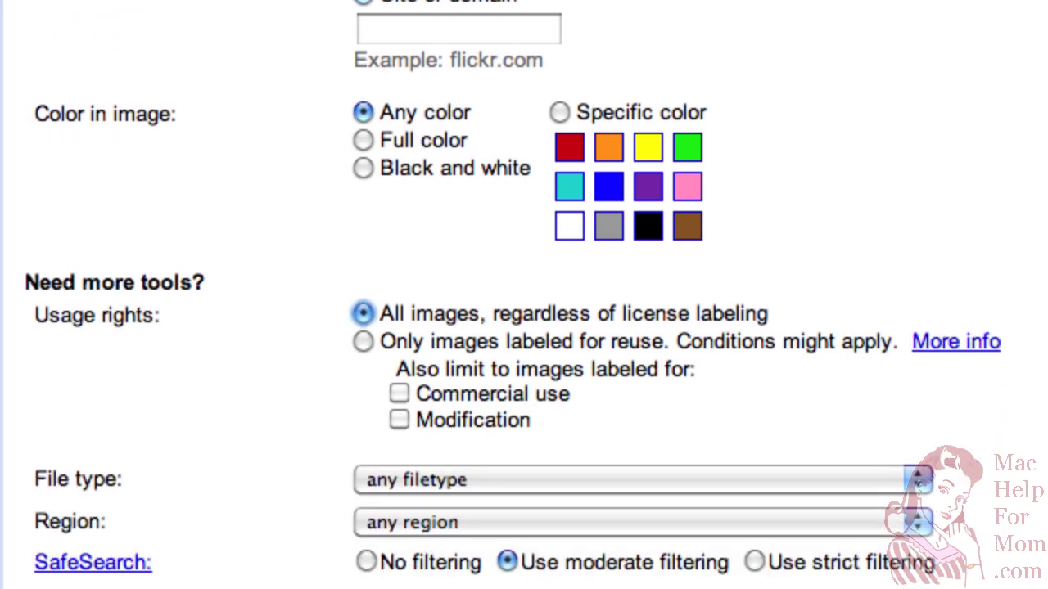
{"action": "key", "text": "Tab"}
{"action": "key", "text": "Tab"}
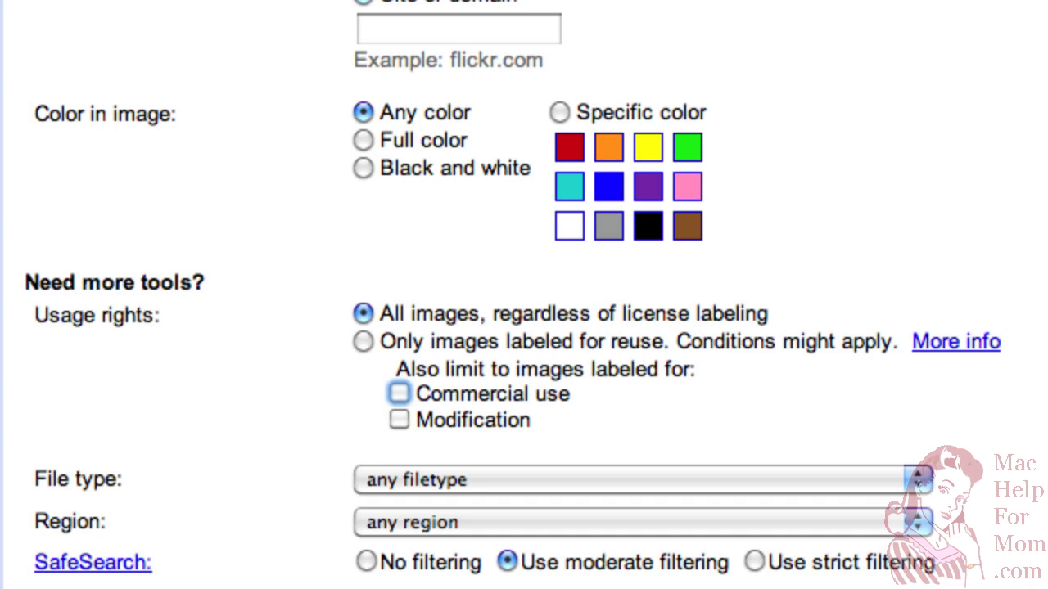
{"action": "key", "text": "space"}
{"action": "key", "text": "space"}
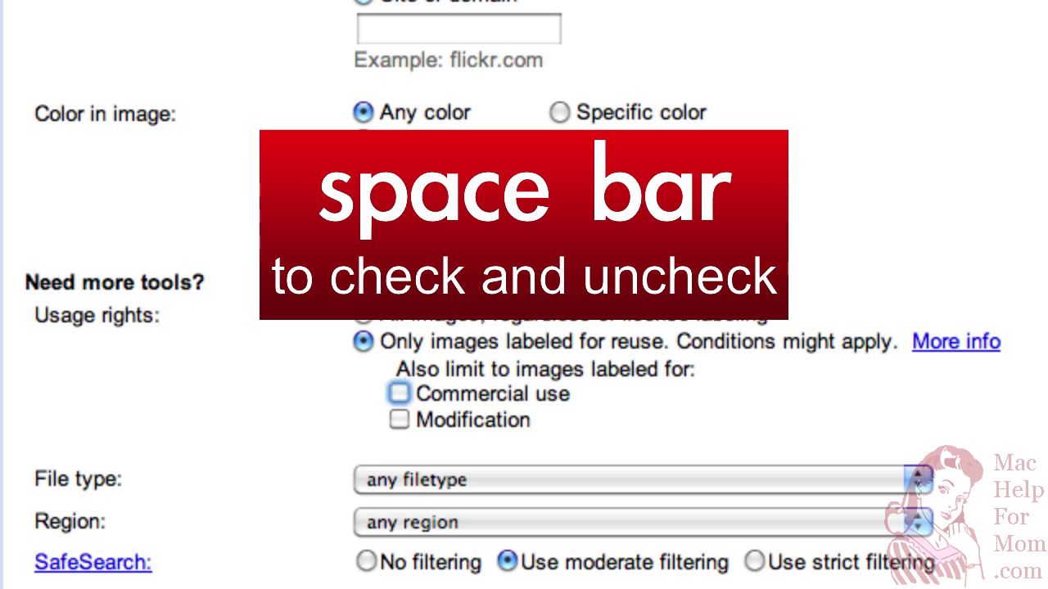
{"action": "key", "text": "space"}
{"action": "key", "text": "space"}
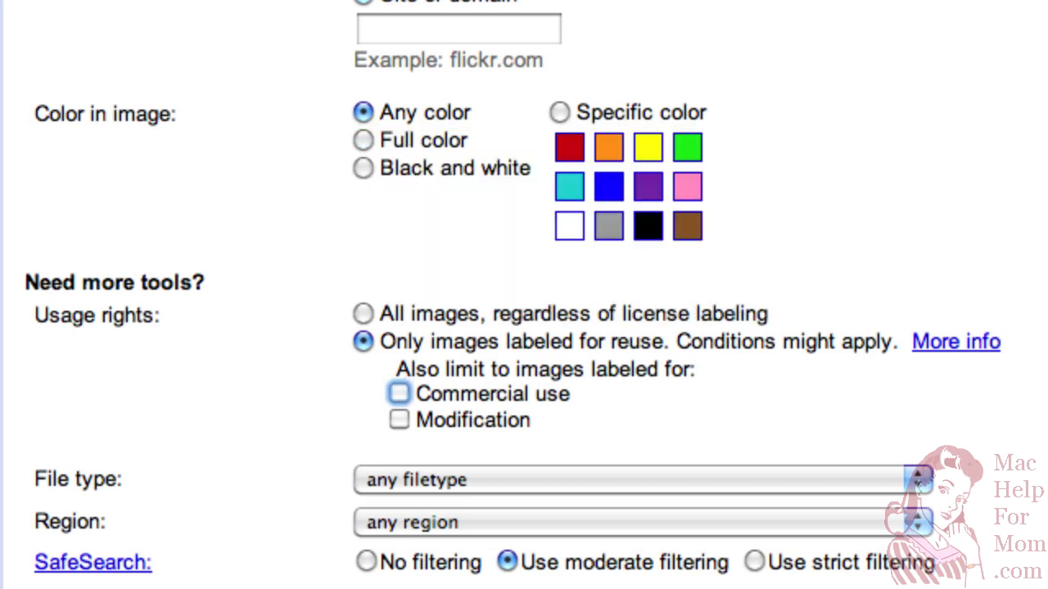
{"action": "key", "text": "Tab"}
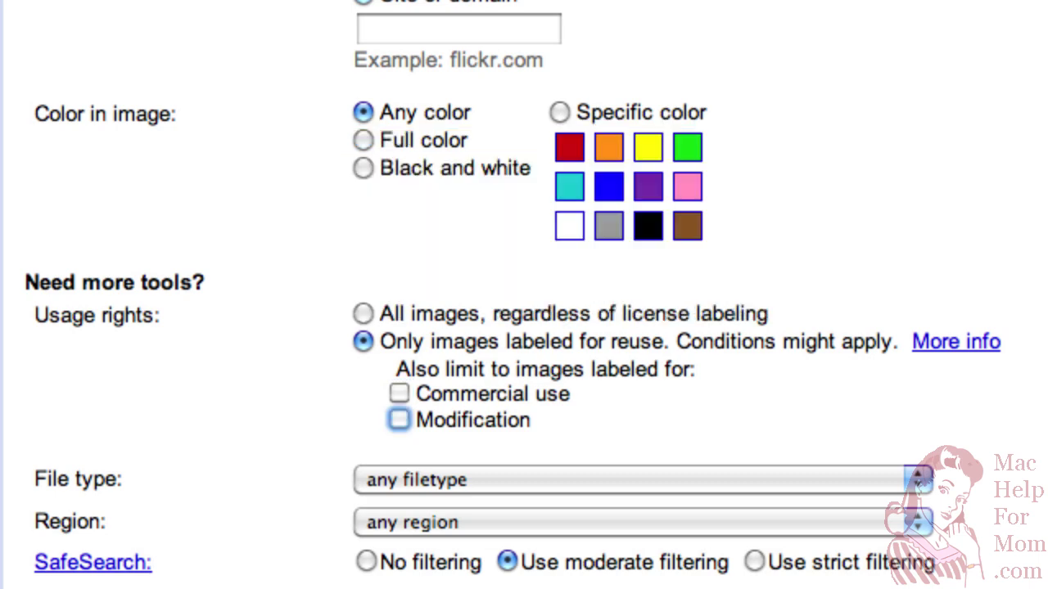
{"action": "key", "text": "space"}
{"action": "key", "text": "Return"}
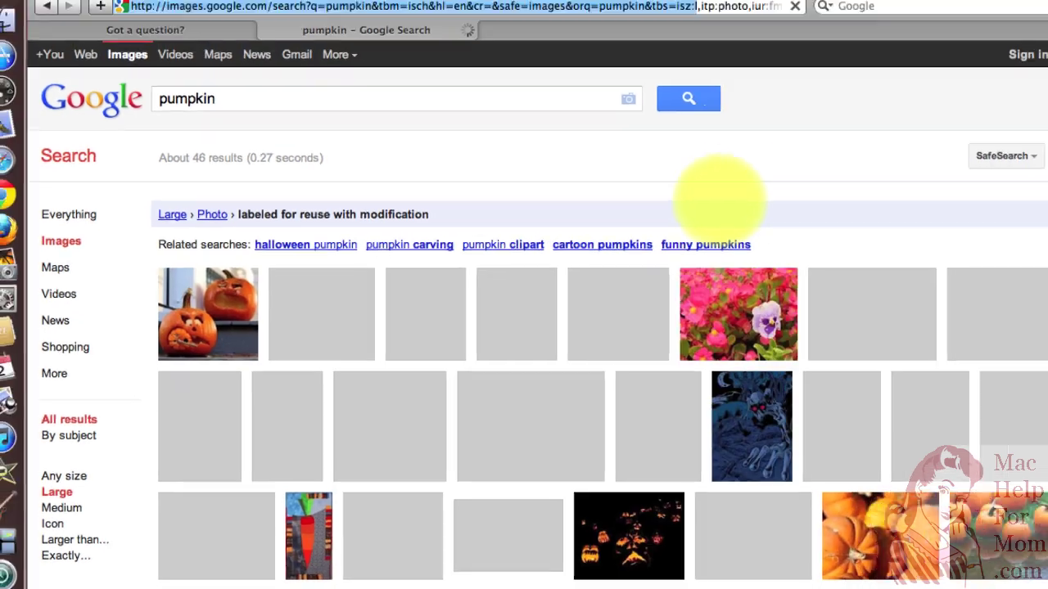